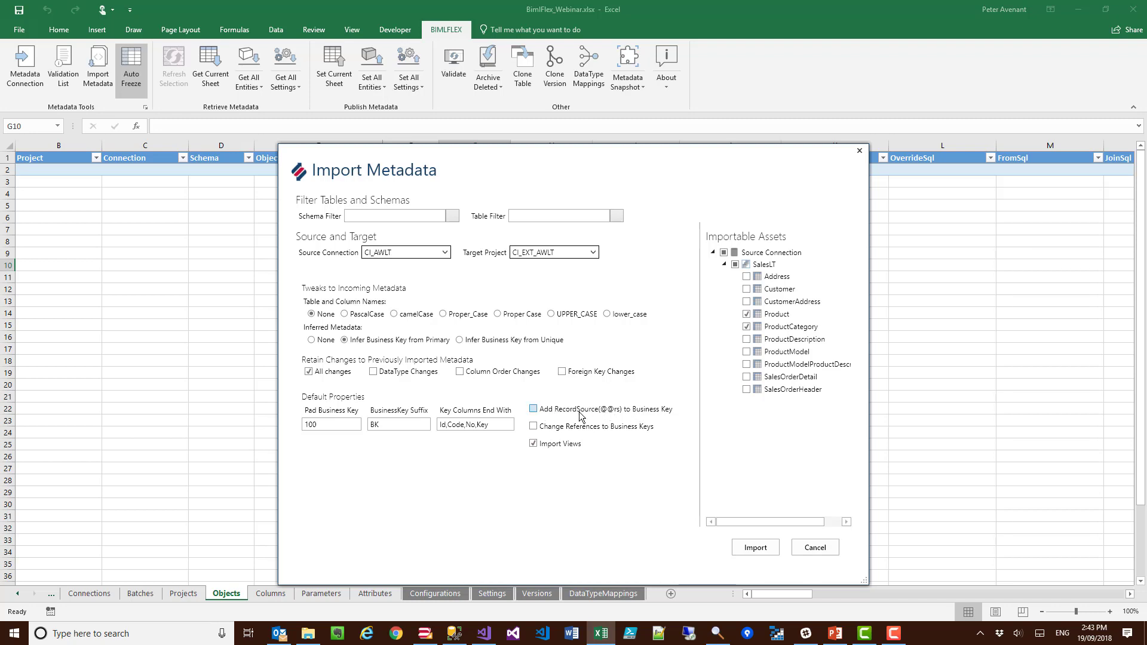
Step: Import Product and ProductCategory with record source added to business keys and references changed to business keys, and publish the Objects sheet
click(532, 409)
click(534, 427)
click(758, 547)
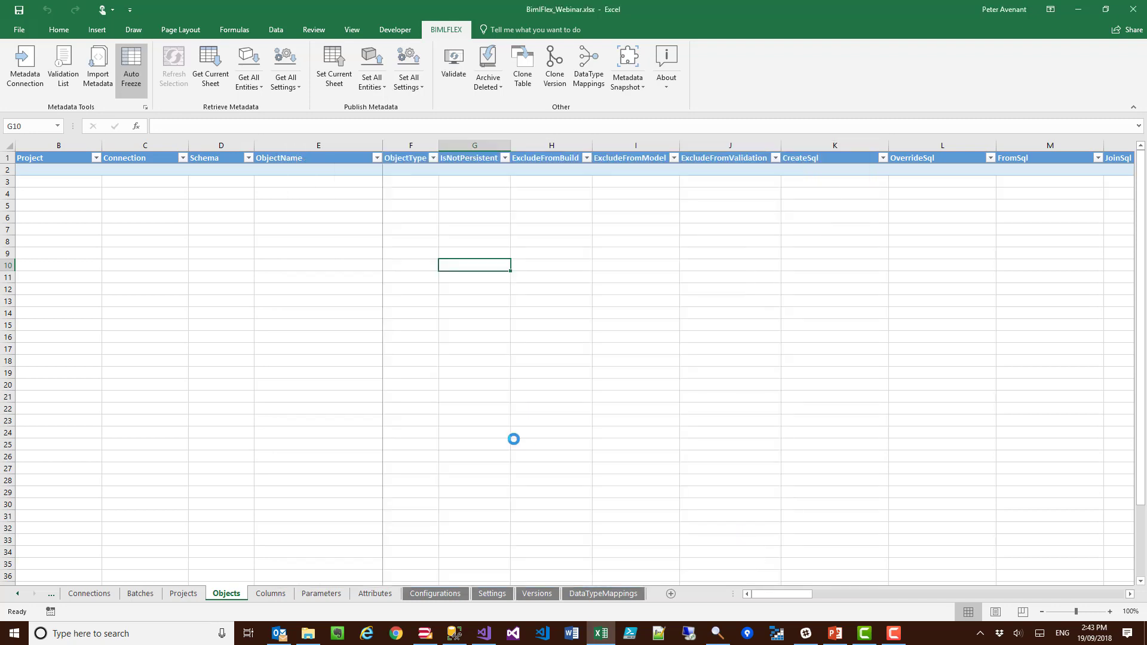
click(331, 66)
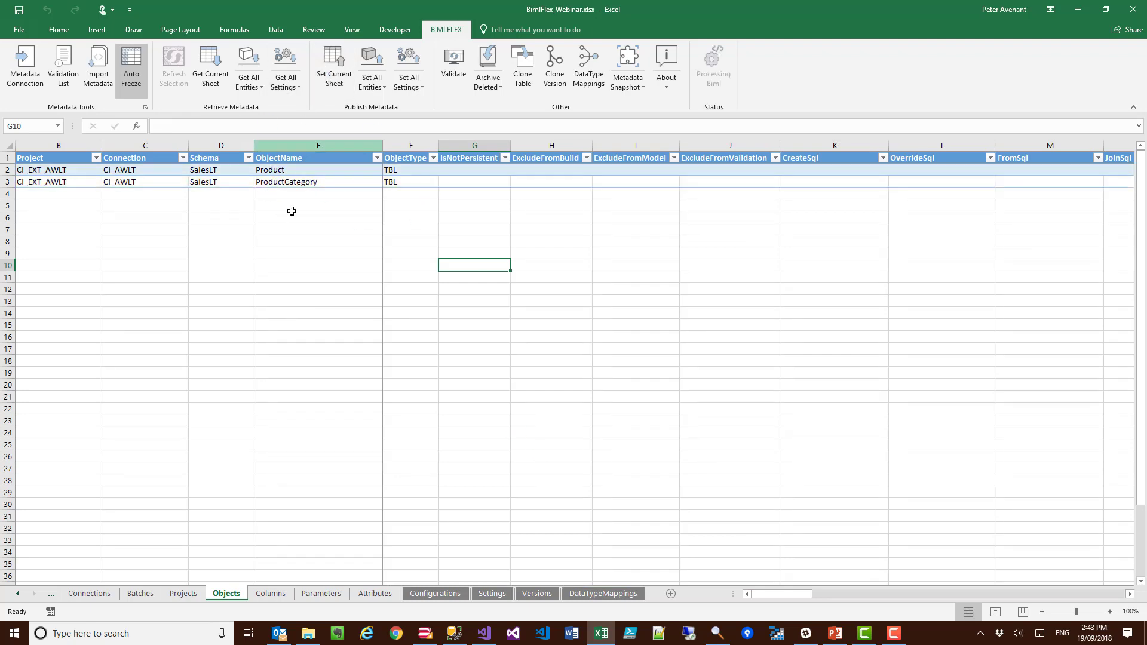
Step: Publish the imported column metadata from the Columns sheet to the metadata repository
click(272, 594)
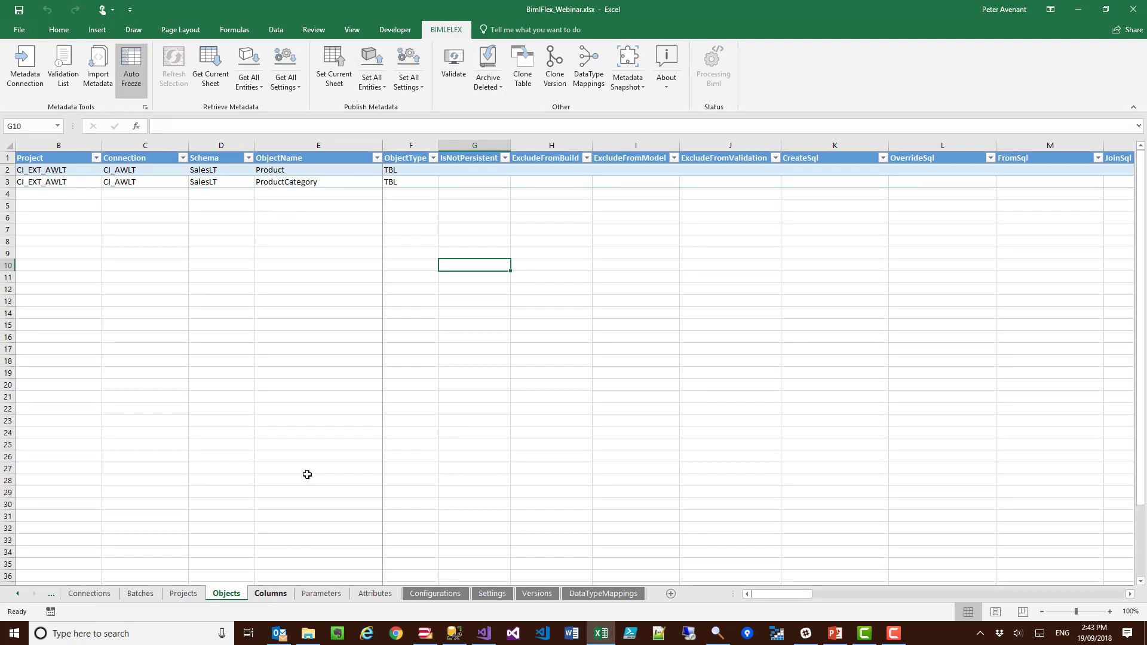
scroll(374, 358, up, 20)
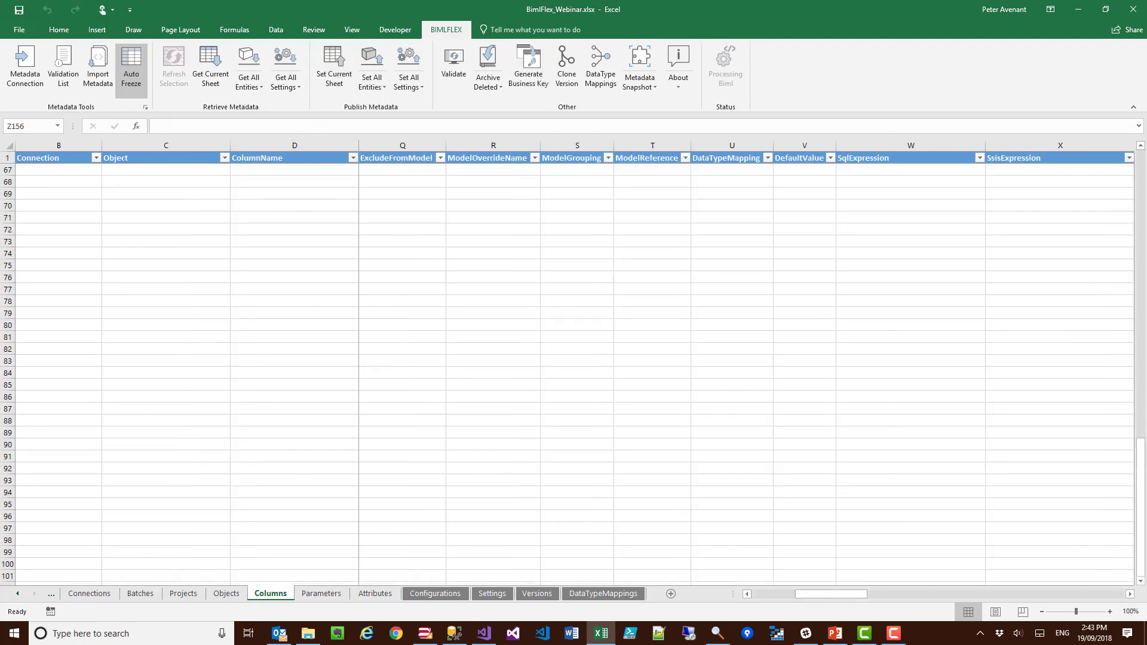
drag(1142, 495, 1141, 153)
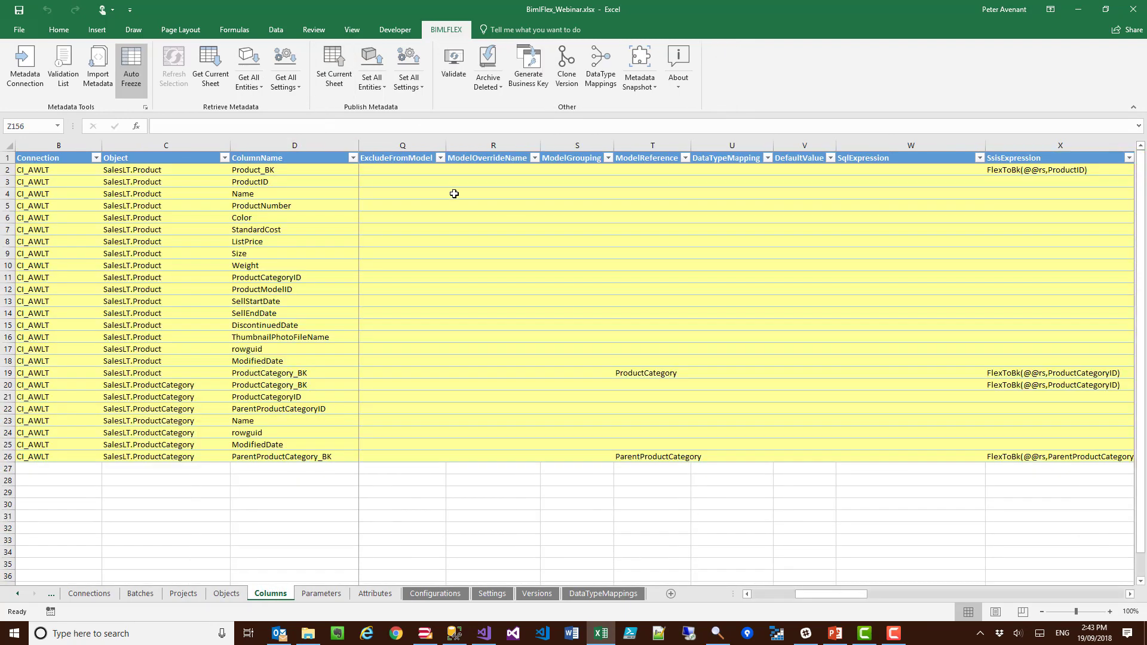
click(333, 67)
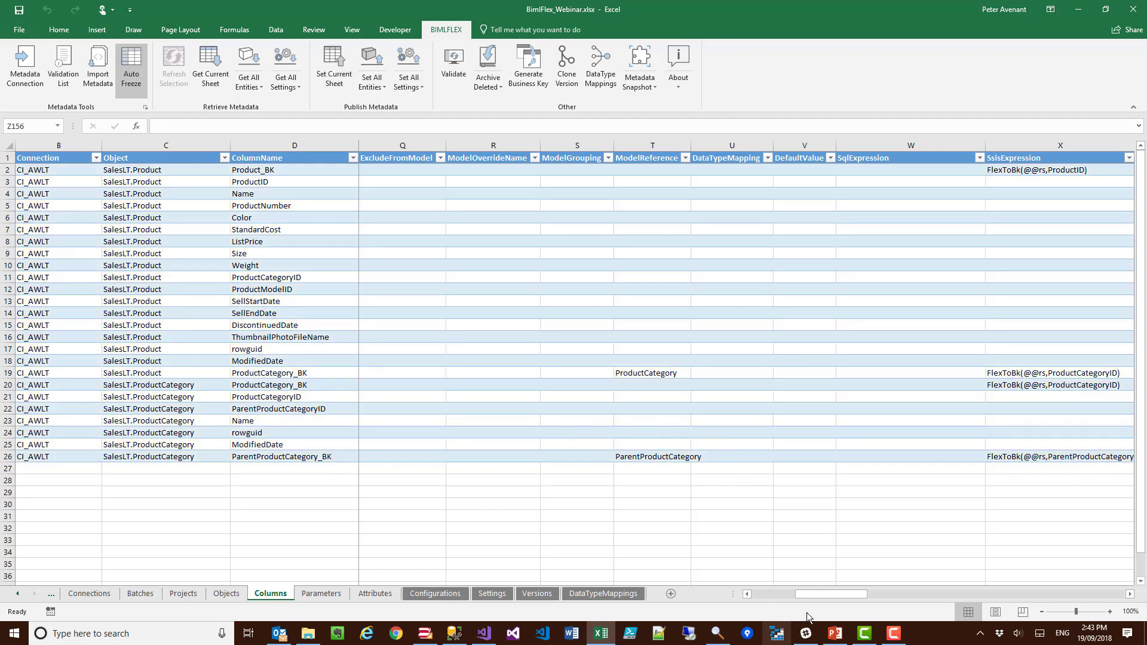
Step: Examine the data type, key flags and SSIS expression of the Product_BK and ProductID columns in SalesLT.Product
drag(810, 595, 725, 601)
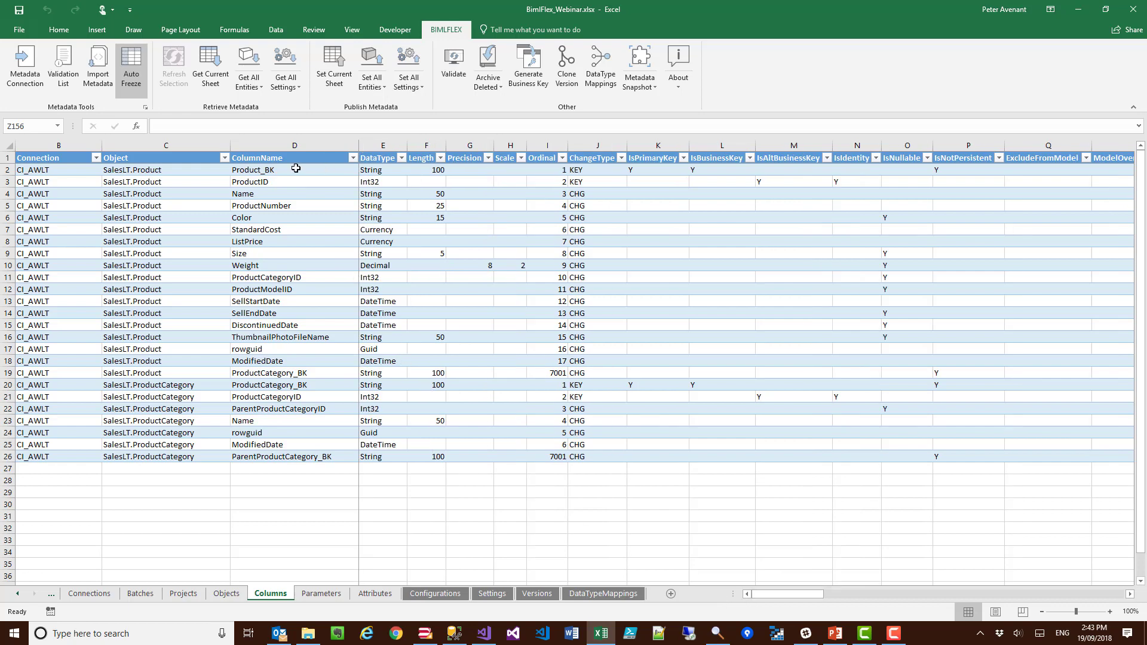
click(274, 182)
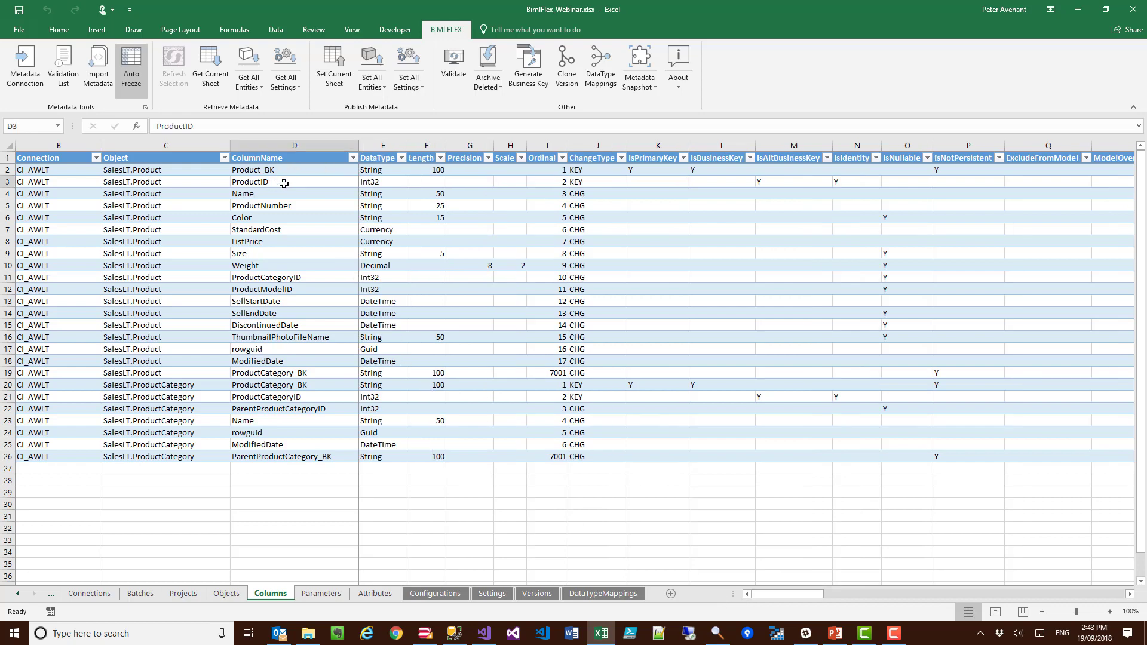
click(773, 182)
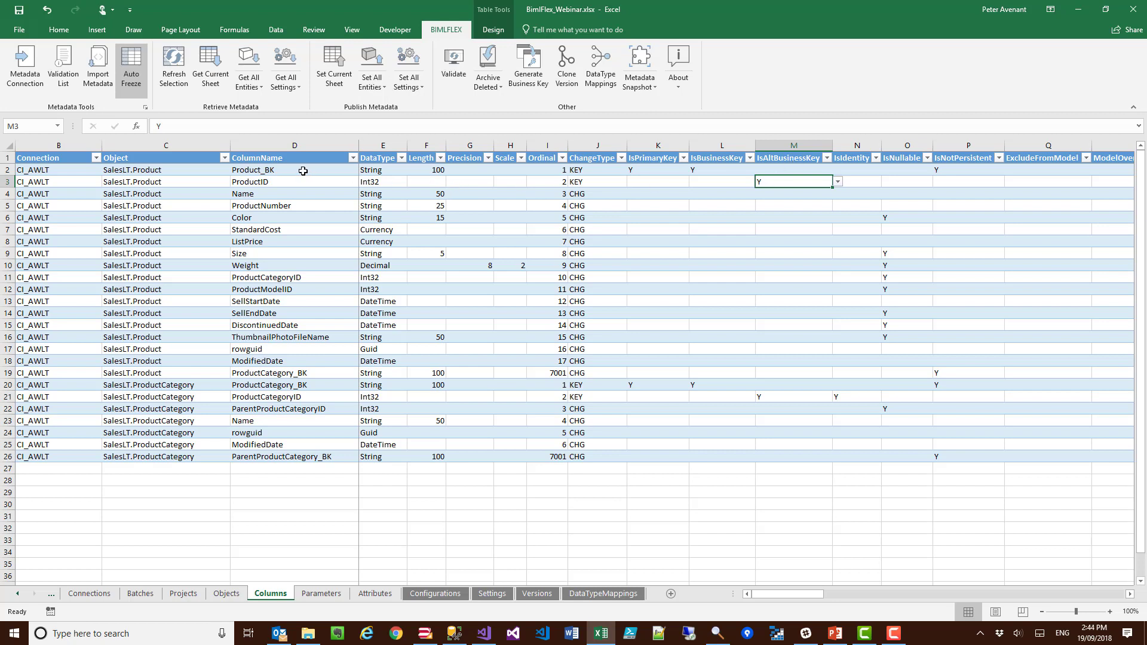
click(303, 171)
click(657, 170)
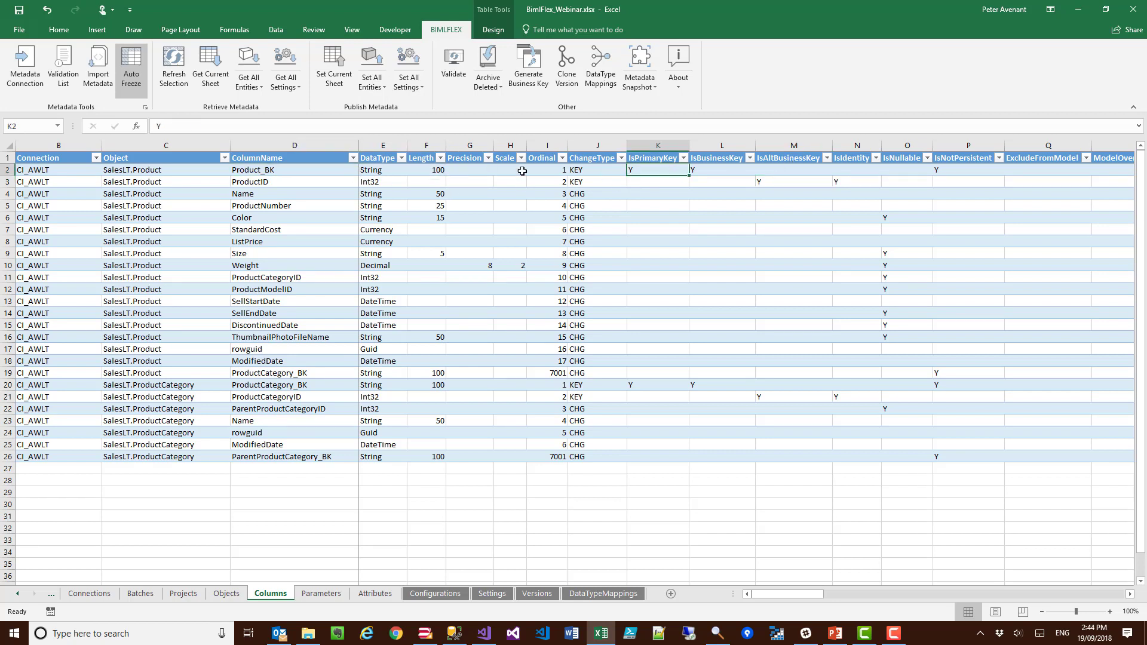
drag(387, 170, 421, 170)
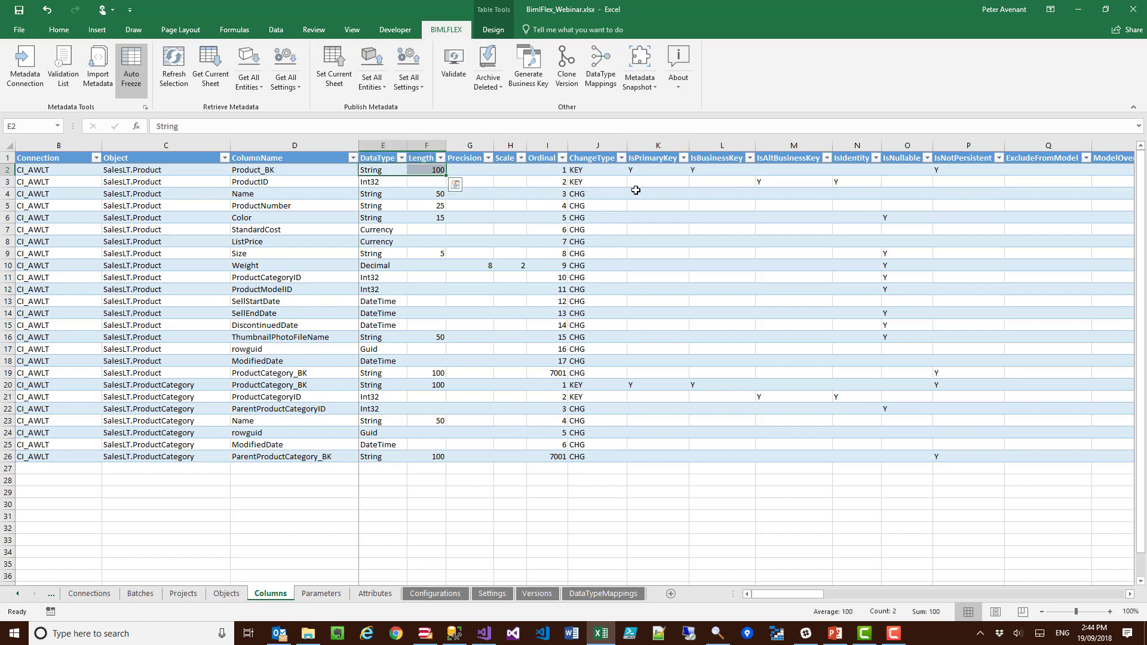
click(664, 171)
click(709, 171)
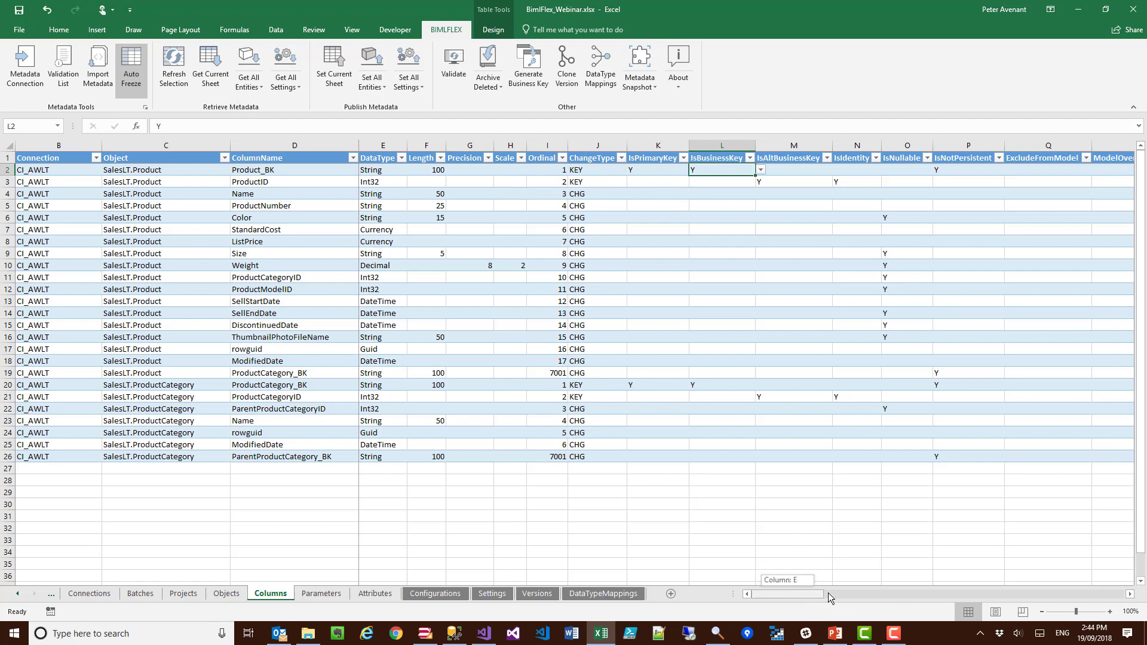
drag(827, 593, 814, 597)
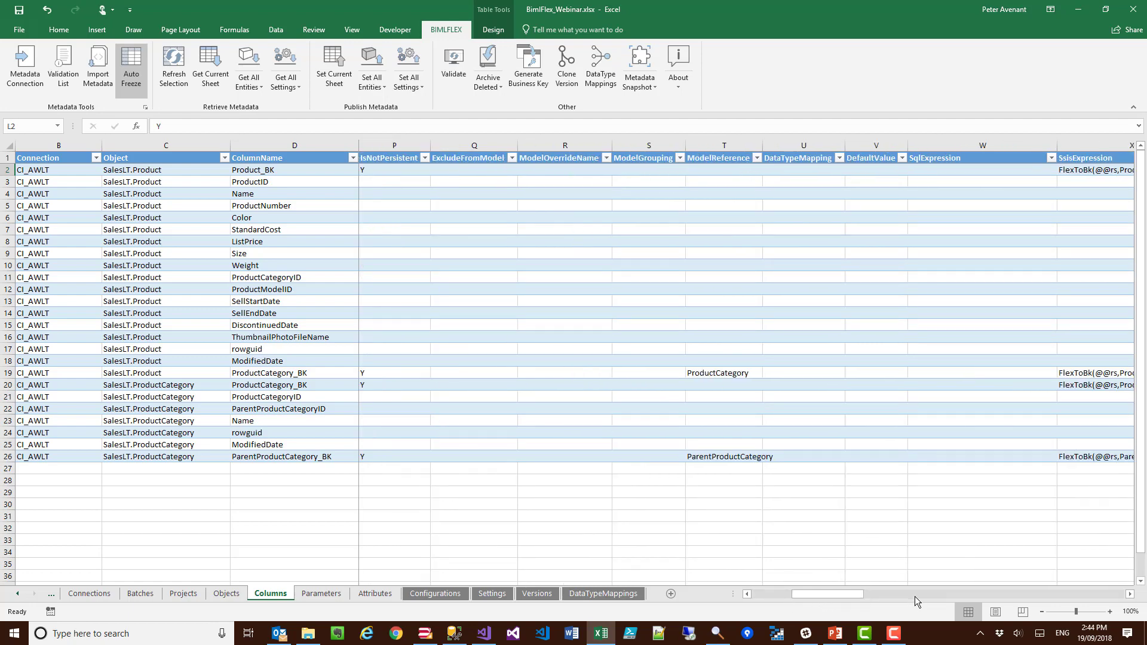
click(915, 596)
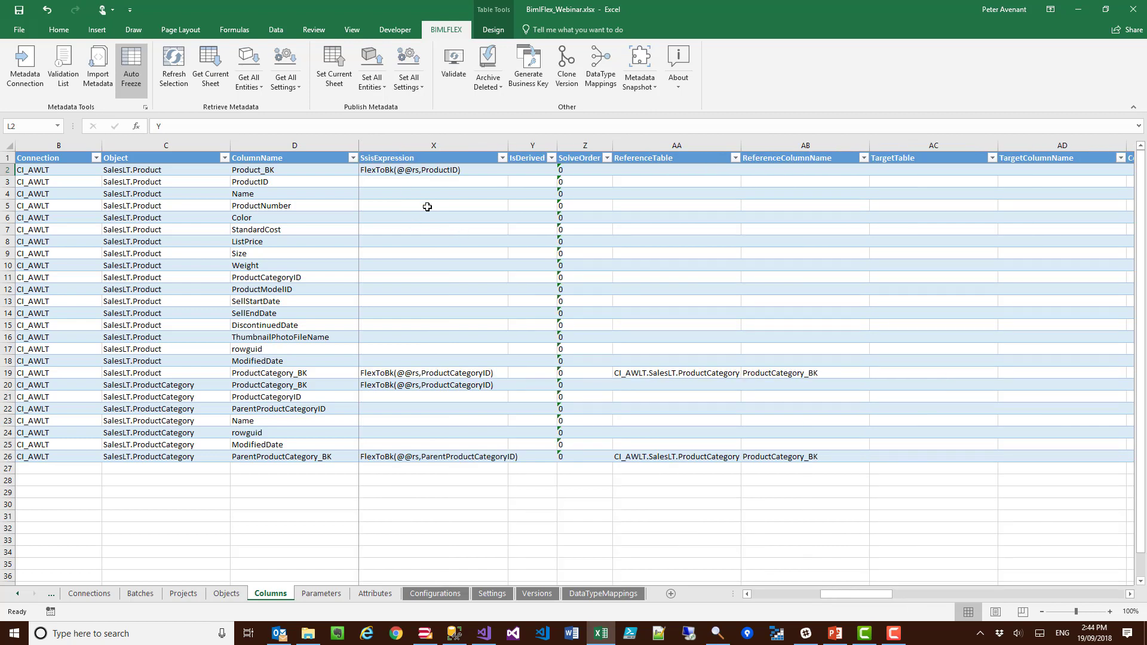
click(786, 598)
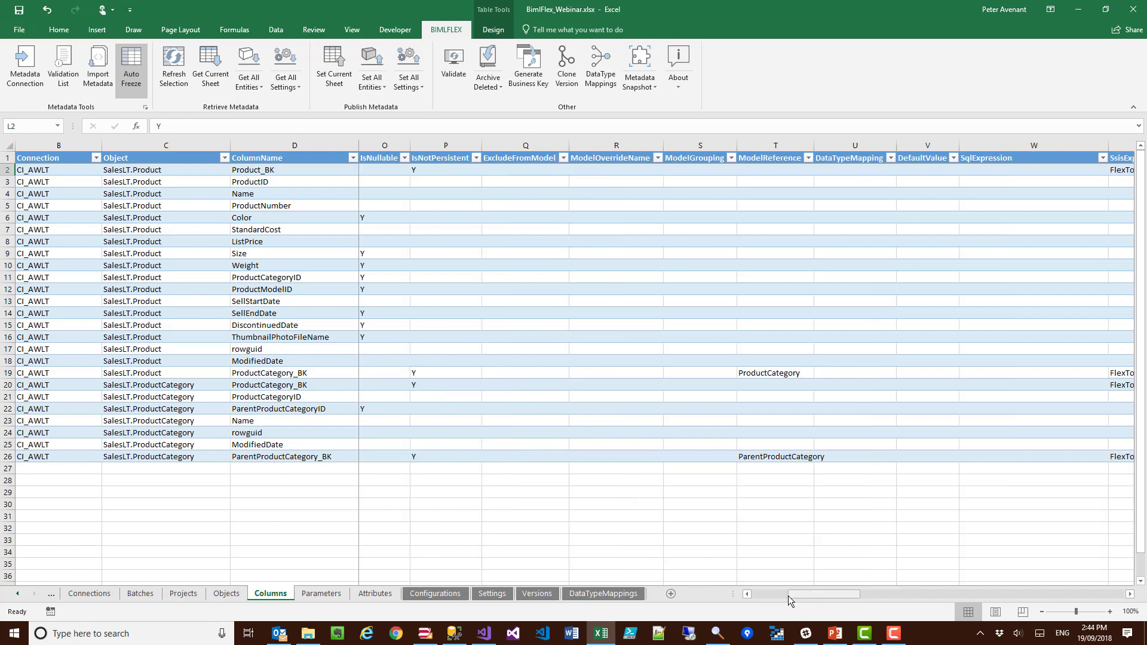
click(787, 597)
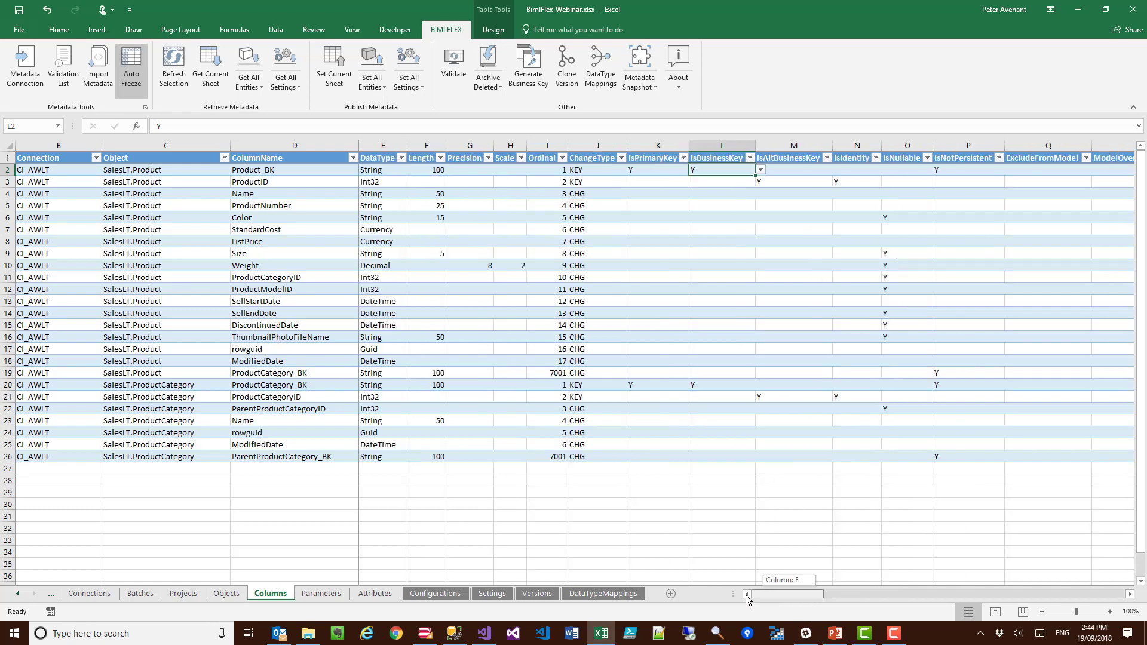
Step: Examine the key flags, SSIS expressions and reference table and column of the ProductCategory_BK and ParentProductCategory_BK rows
click(292, 383)
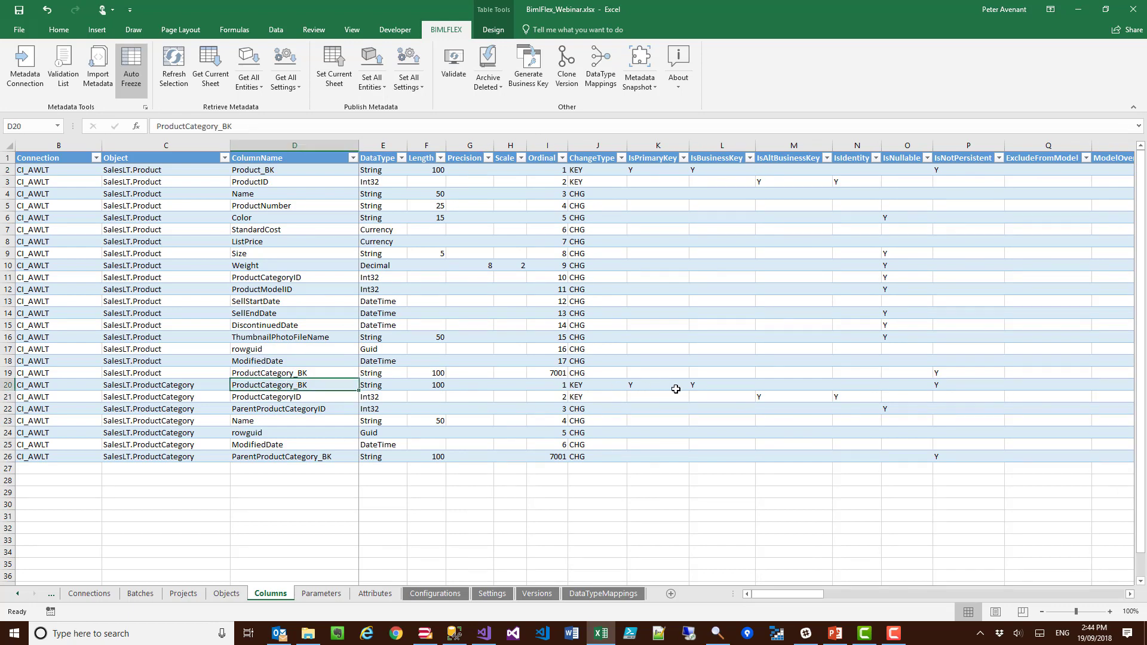
drag(675, 387, 697, 386)
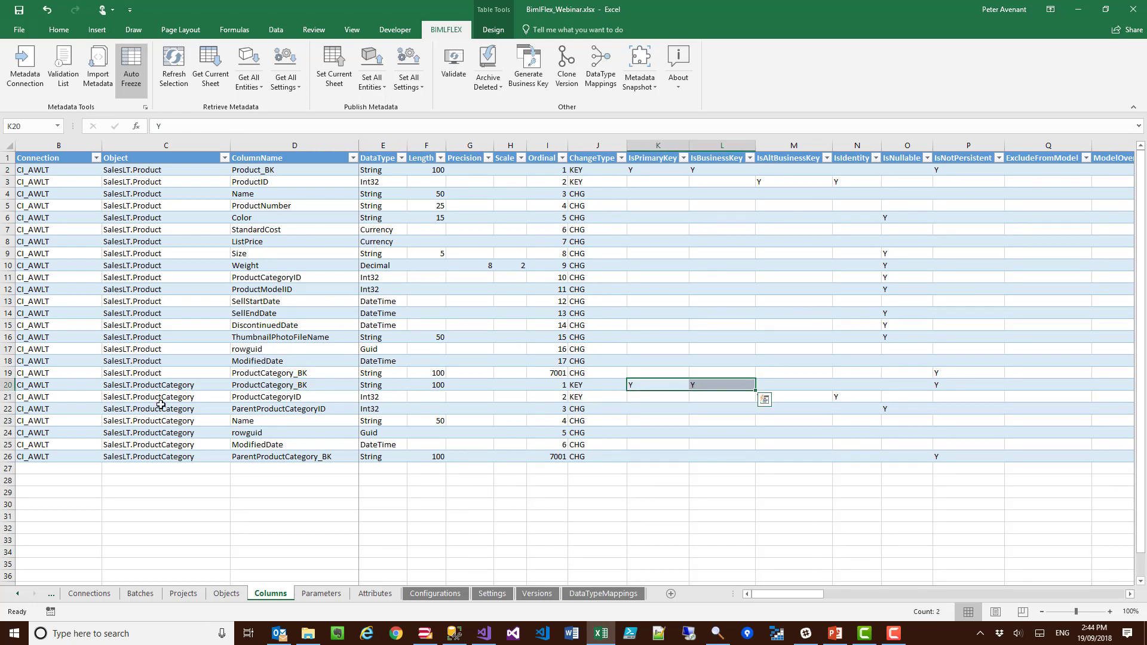
click(243, 374)
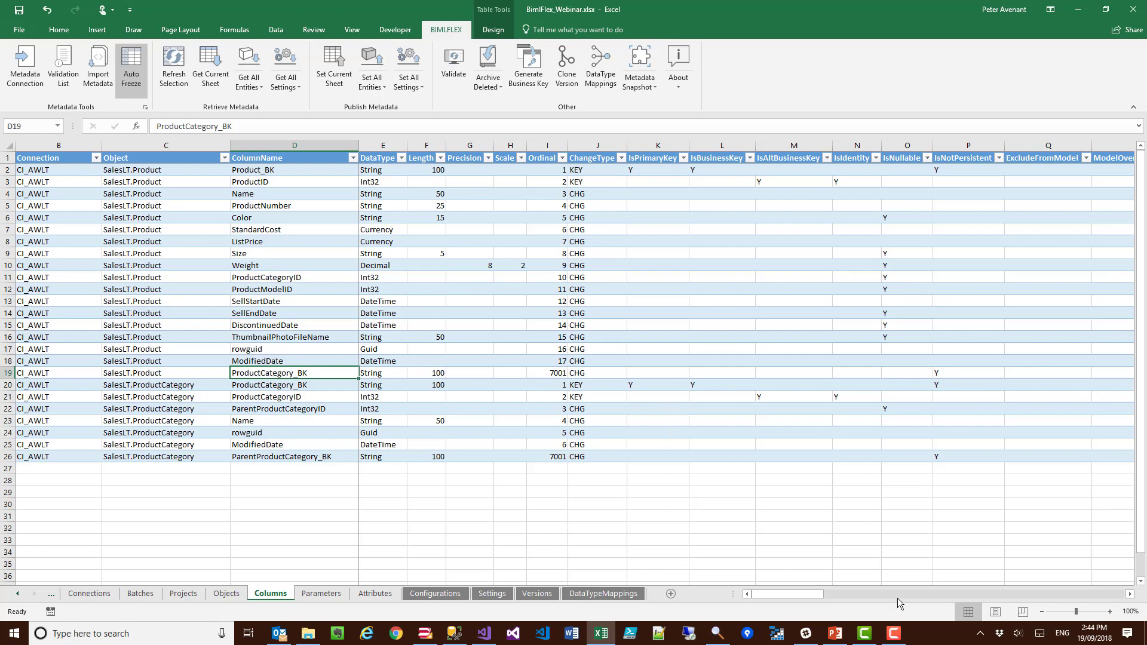
click(912, 593)
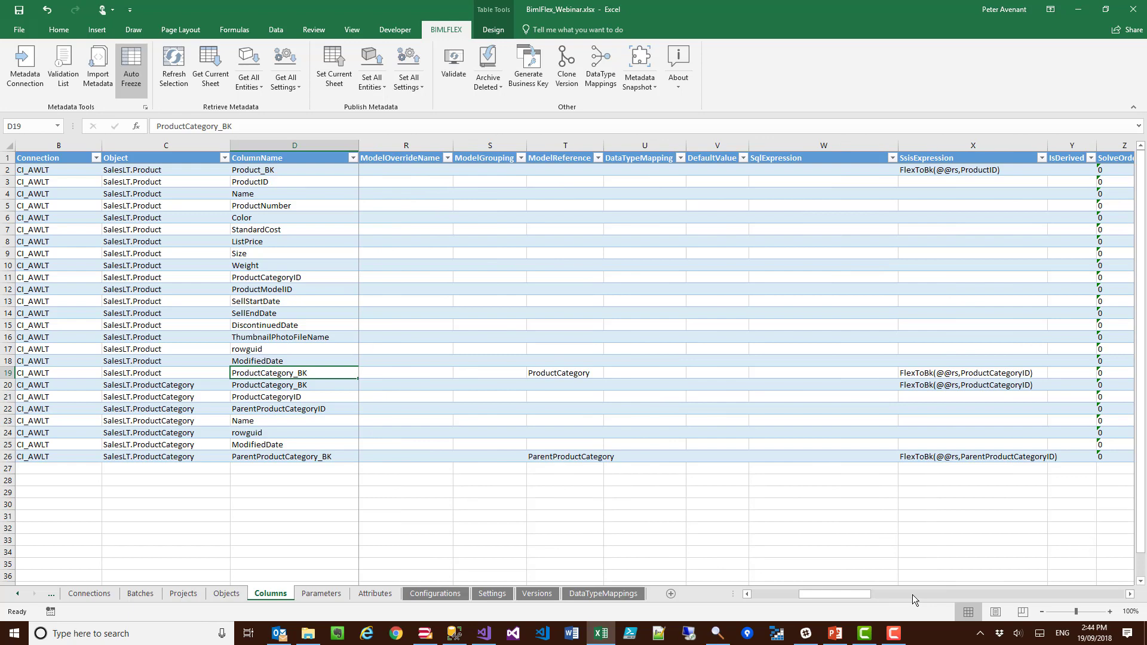
click(955, 374)
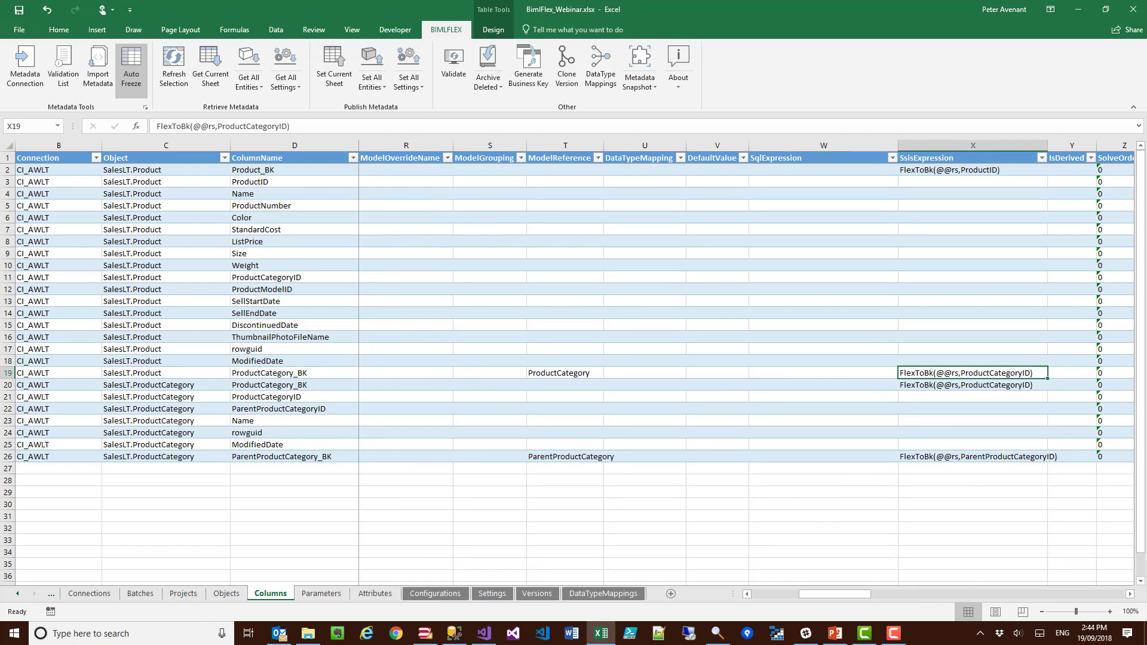
click(1131, 595)
click(1130, 594)
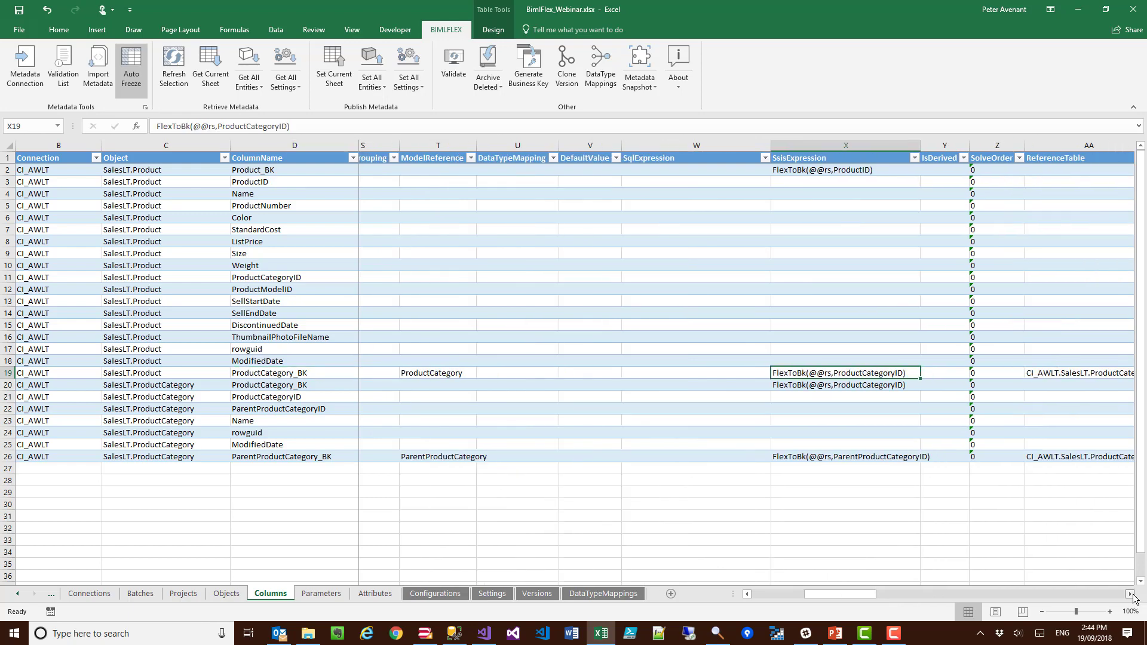
click(1130, 594)
click(1131, 594)
click(1131, 594)
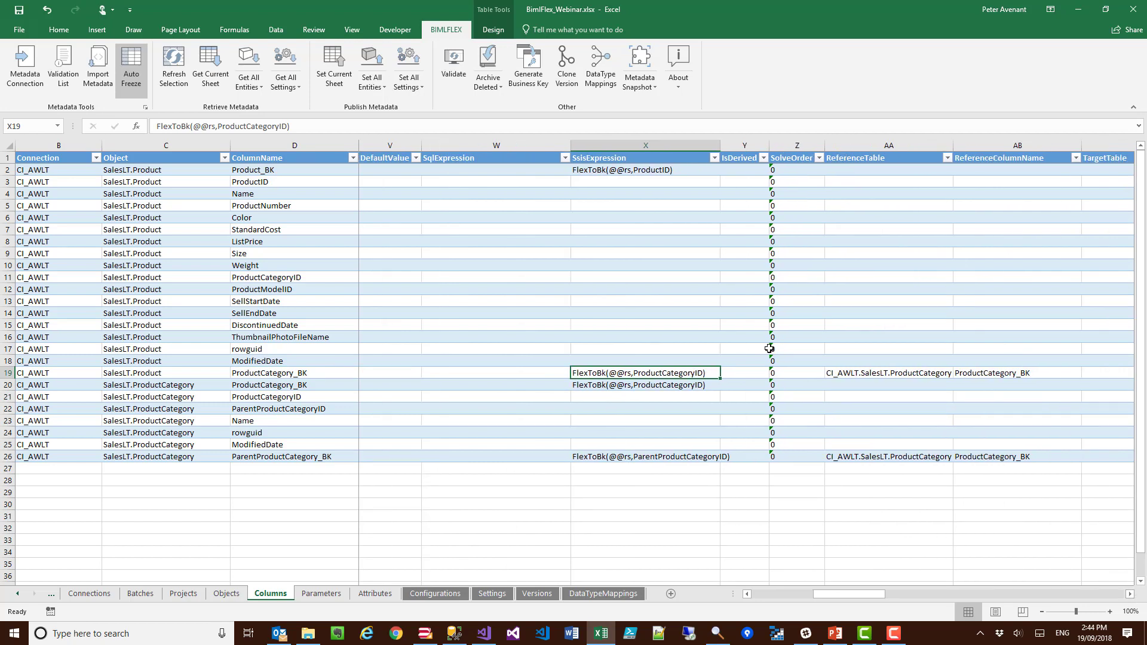
drag(854, 375, 979, 371)
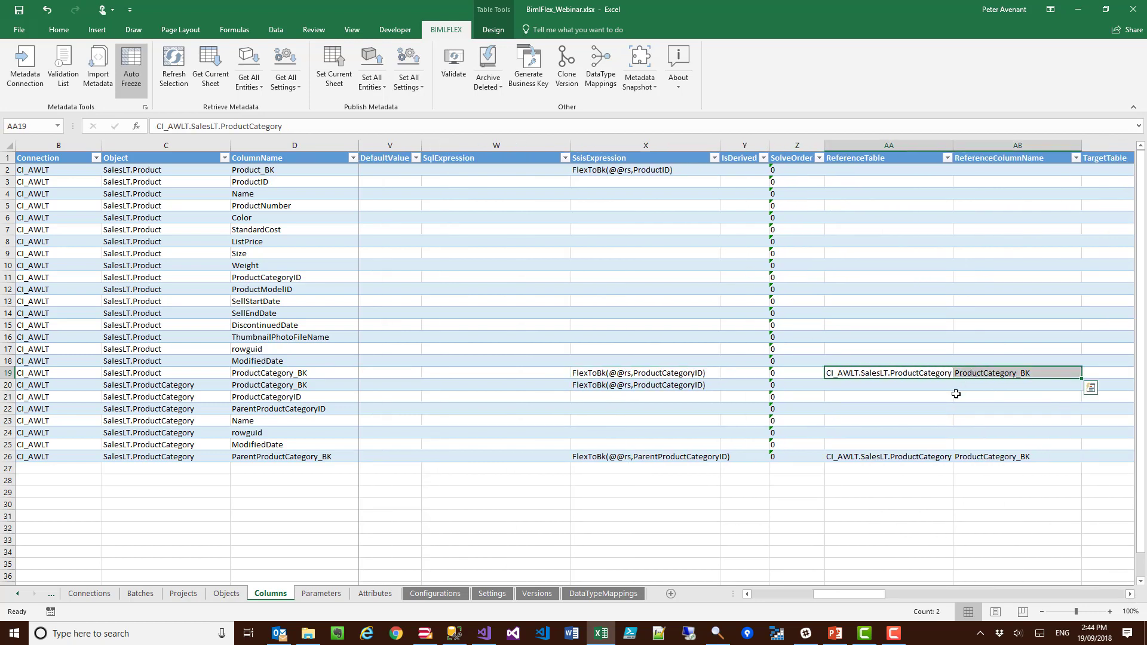
click(261, 457)
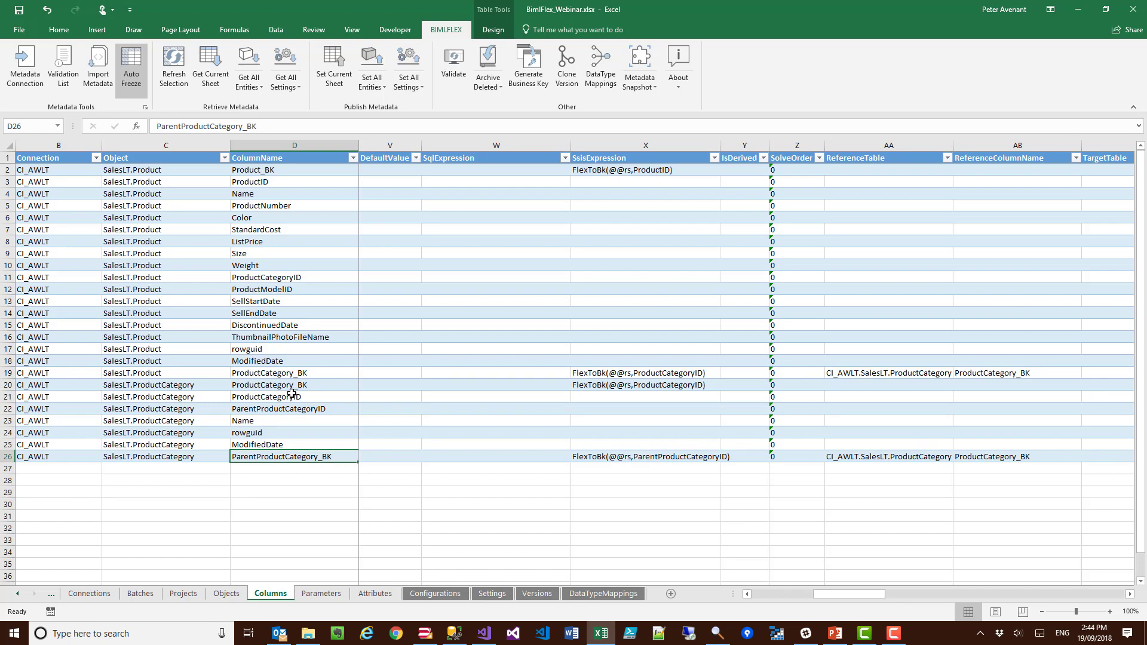
click(265, 408)
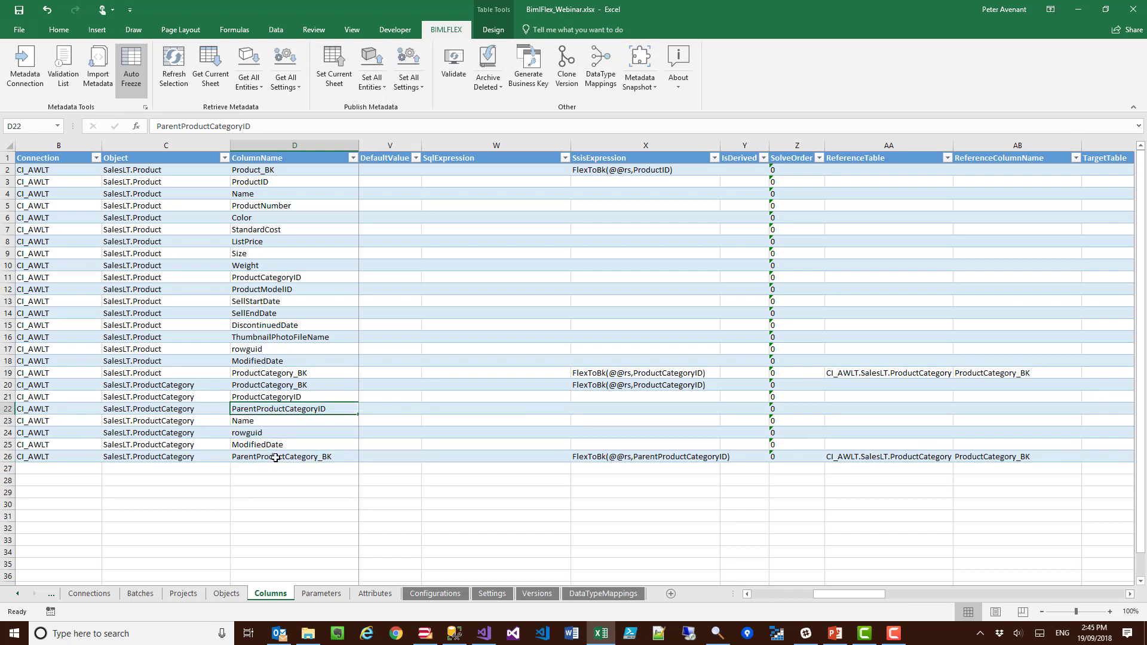
click(940, 458)
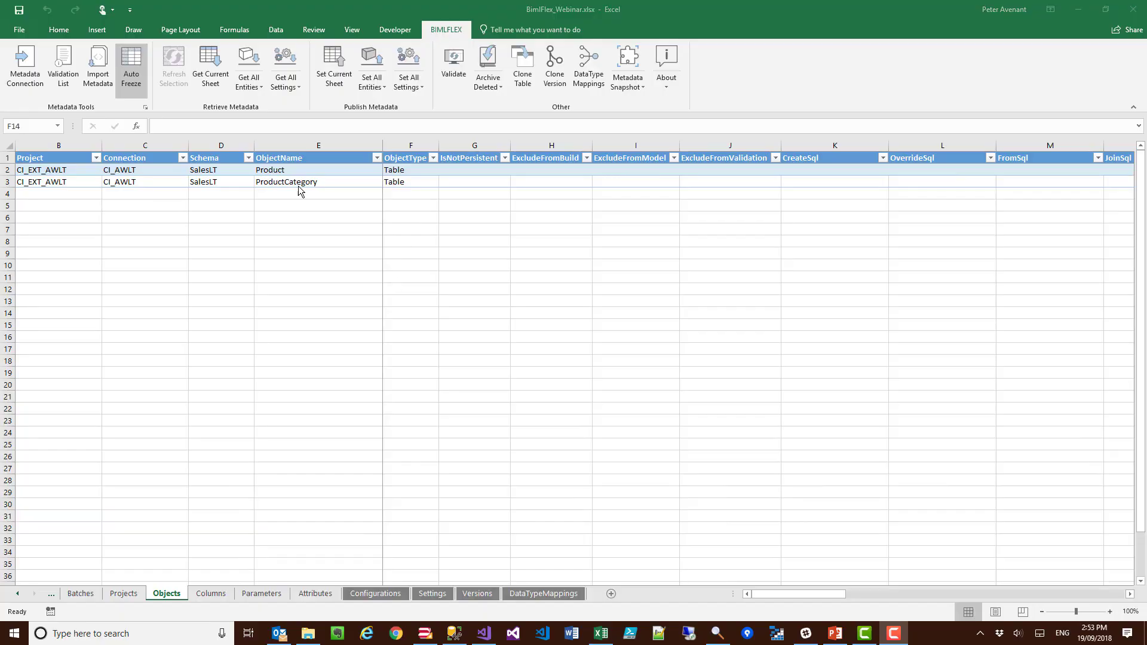
Step: Archive the Product and ProductCategory entries on the Objects sheet
drag(323, 170, 323, 179)
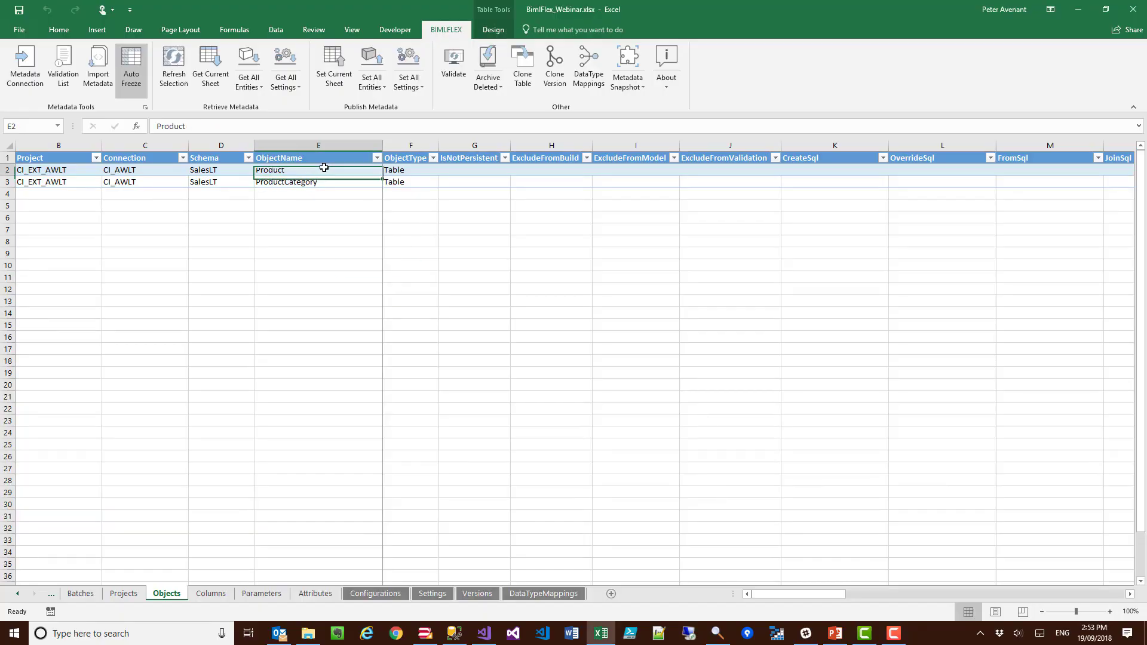
click(491, 87)
click(495, 122)
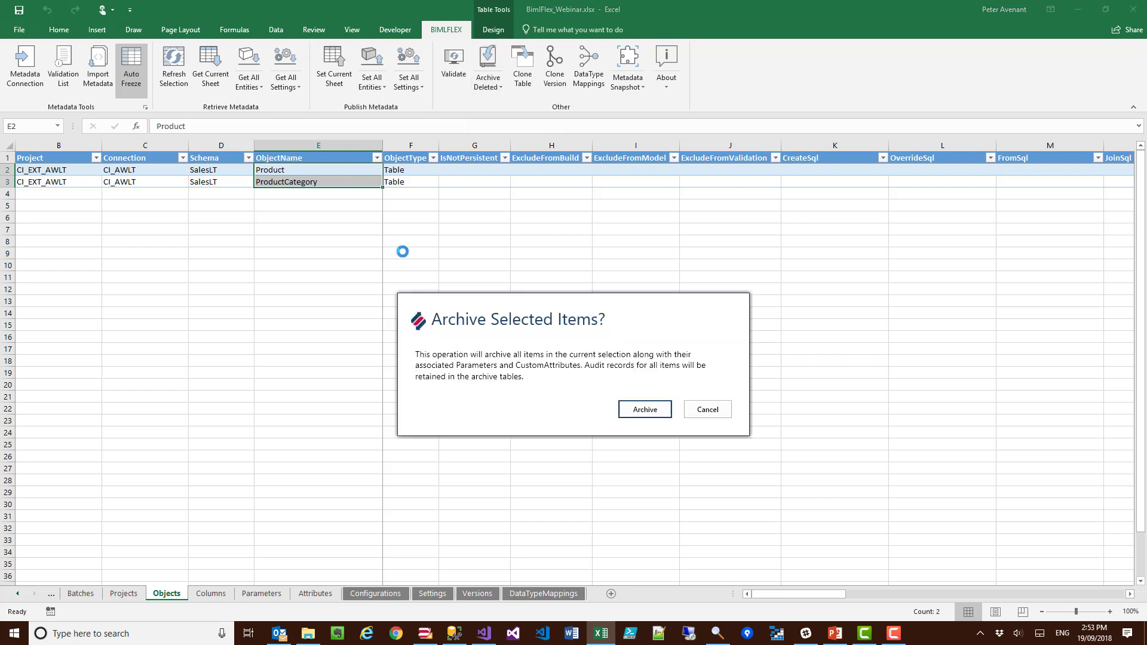
click(624, 412)
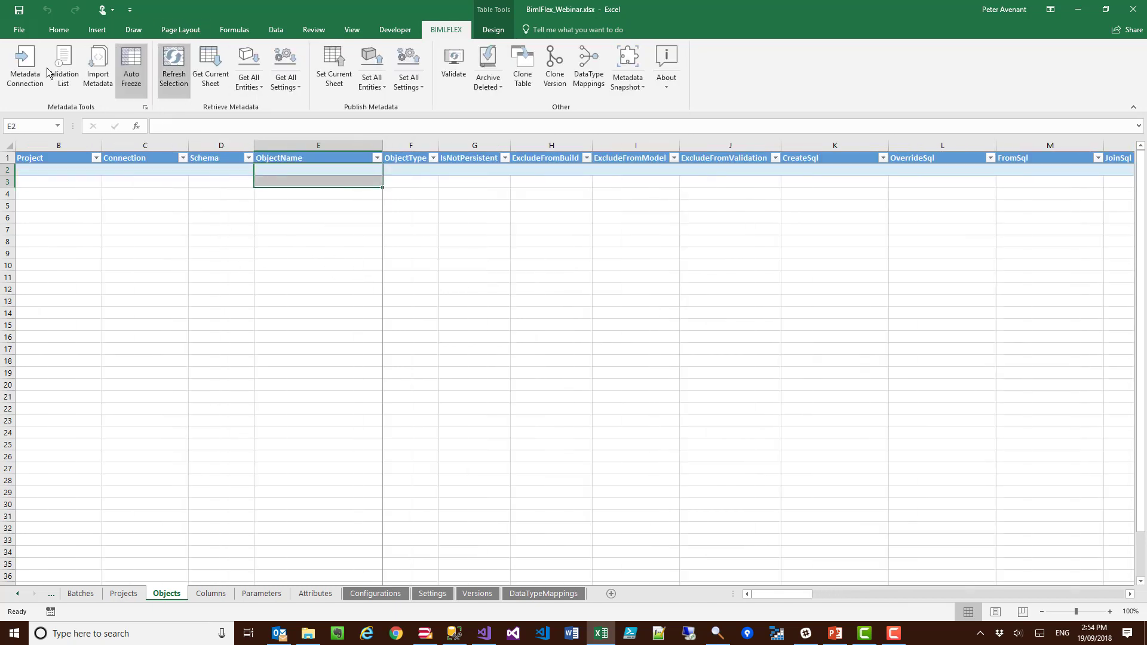
Step: Set up a new metadata import from source connection CI_AWLT into target project CI_EXT_AWLT
click(94, 68)
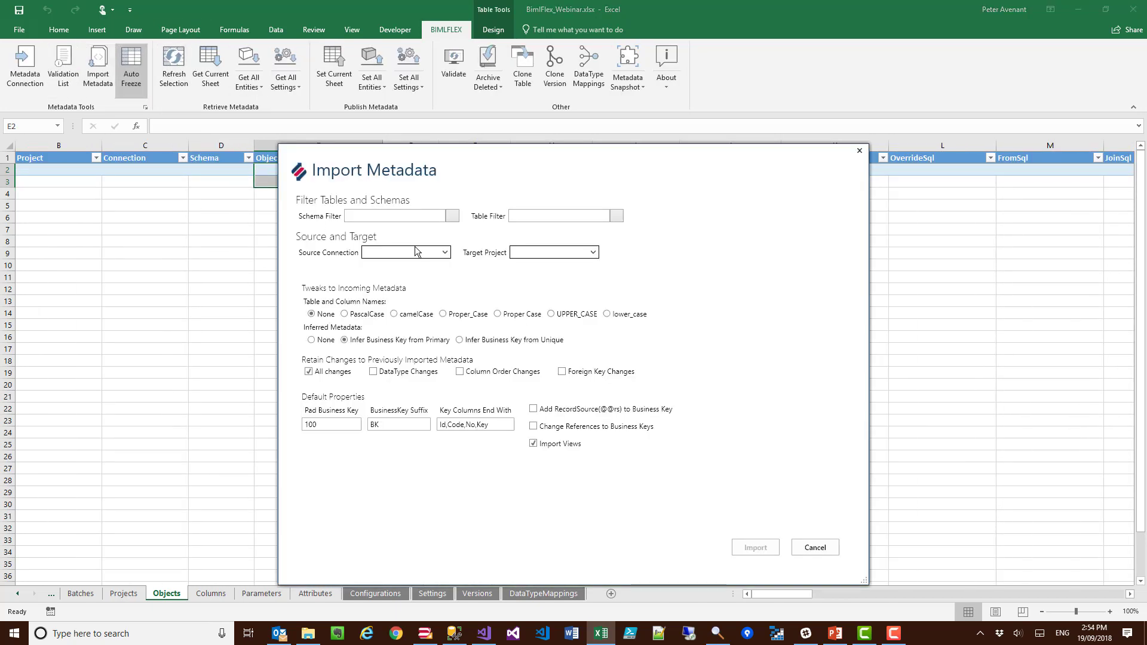
click(444, 253)
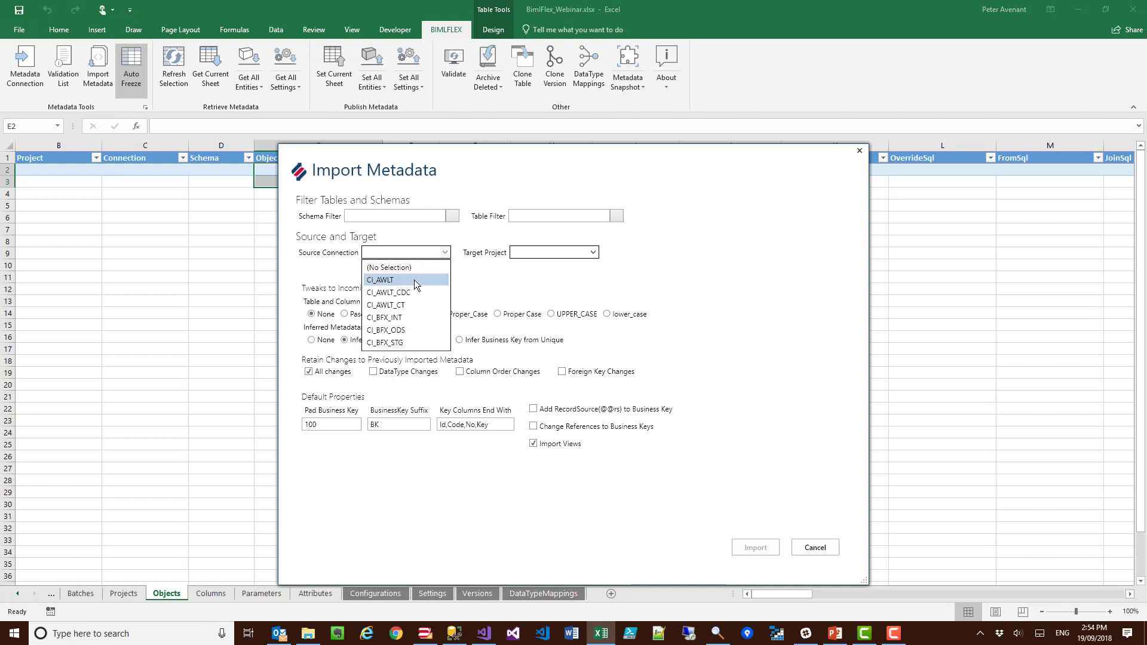
click(416, 285)
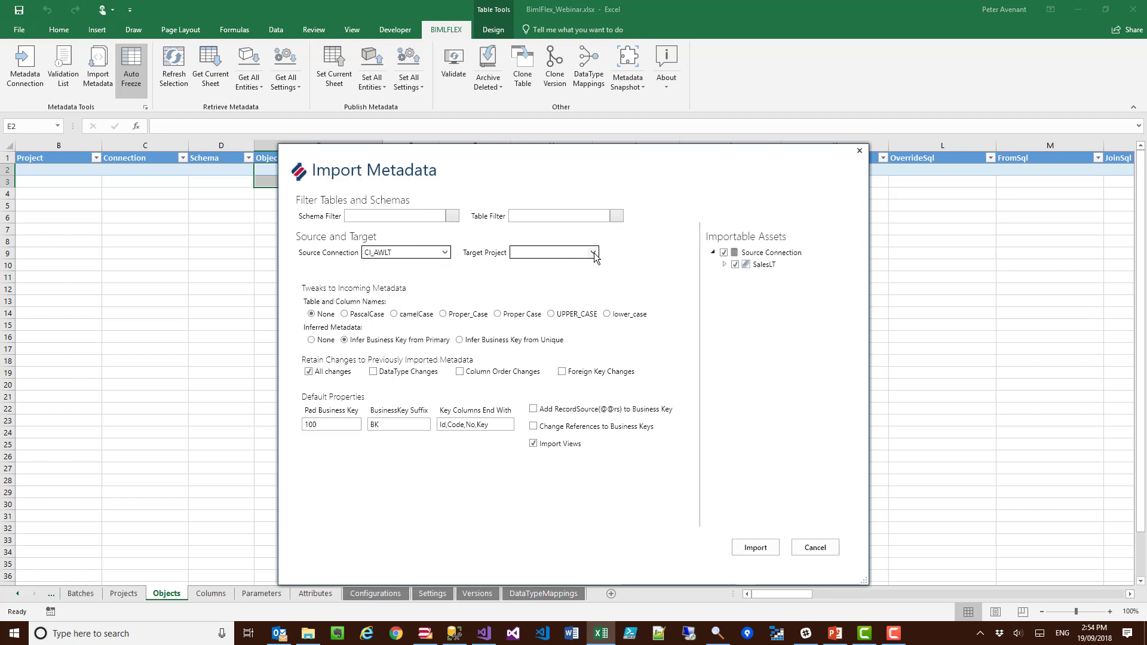
click(599, 253)
click(550, 280)
Step: Import only Product and ProductCategory with inferred metadata None, record source added and references changed to business keys, and publish the Objects sheet
click(723, 252)
click(724, 264)
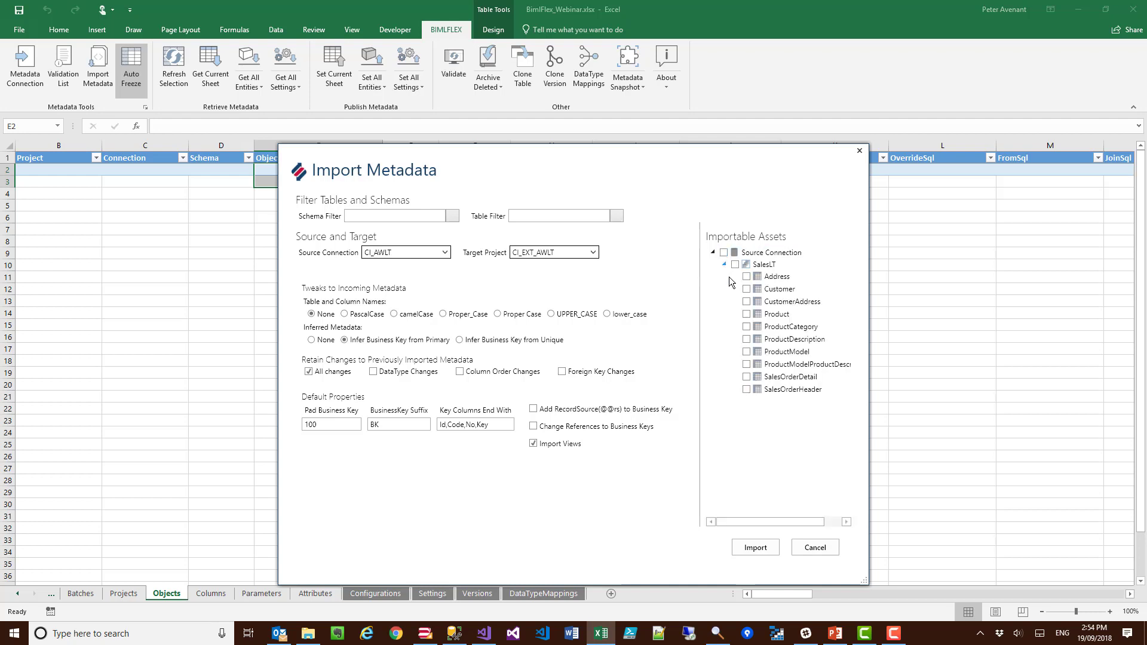
click(746, 326)
click(533, 426)
click(760, 547)
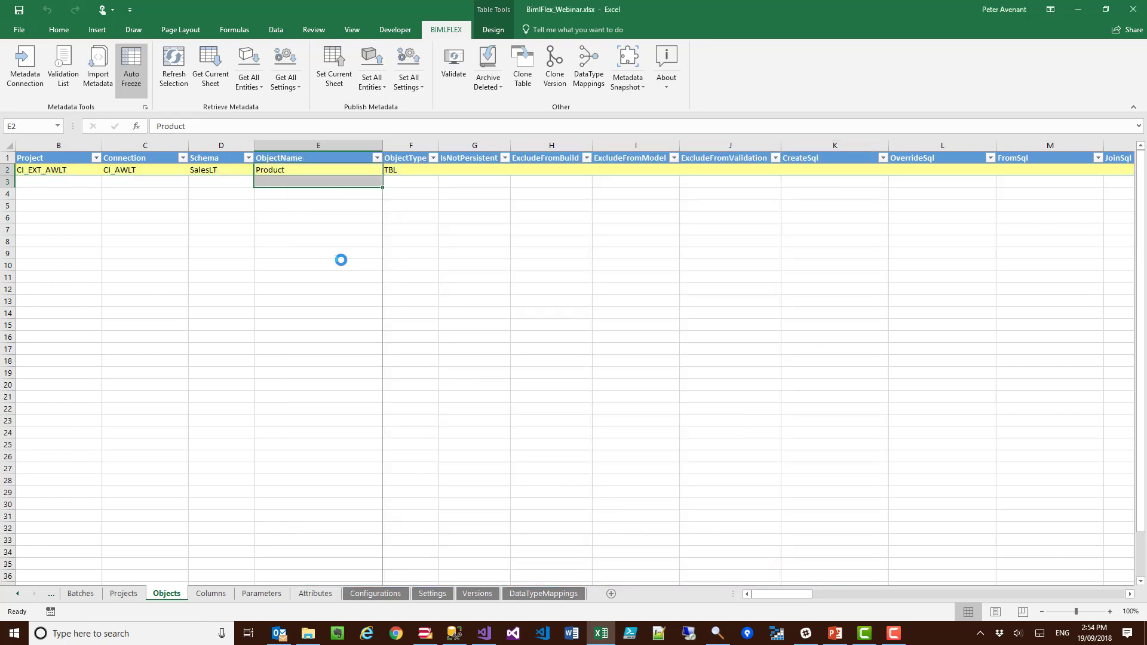
click(349, 66)
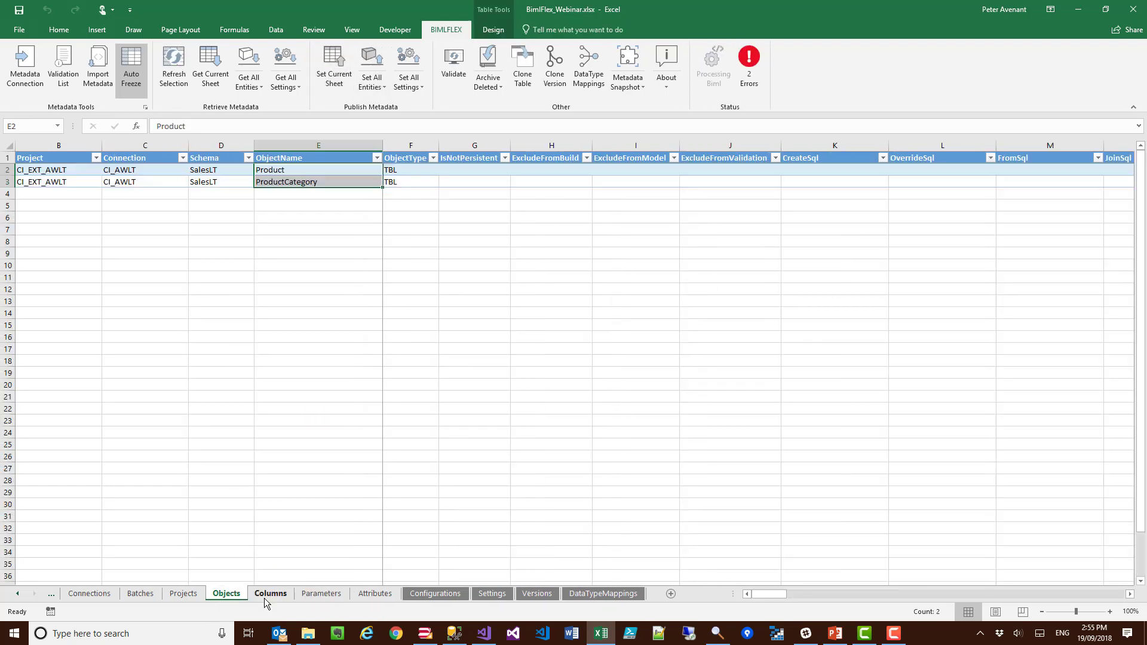
Step: Examine the key flags, SSIS expressions and reference tables of the imported Product and ProductCategory columns on the Columns sheet
click(269, 594)
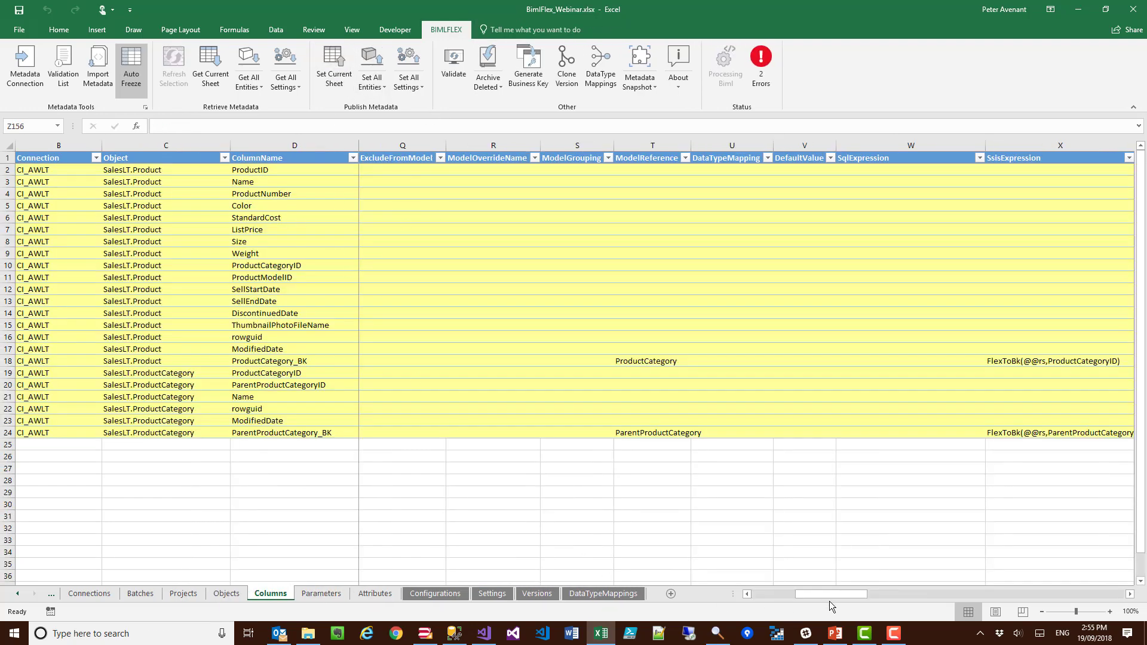
drag(830, 594, 754, 594)
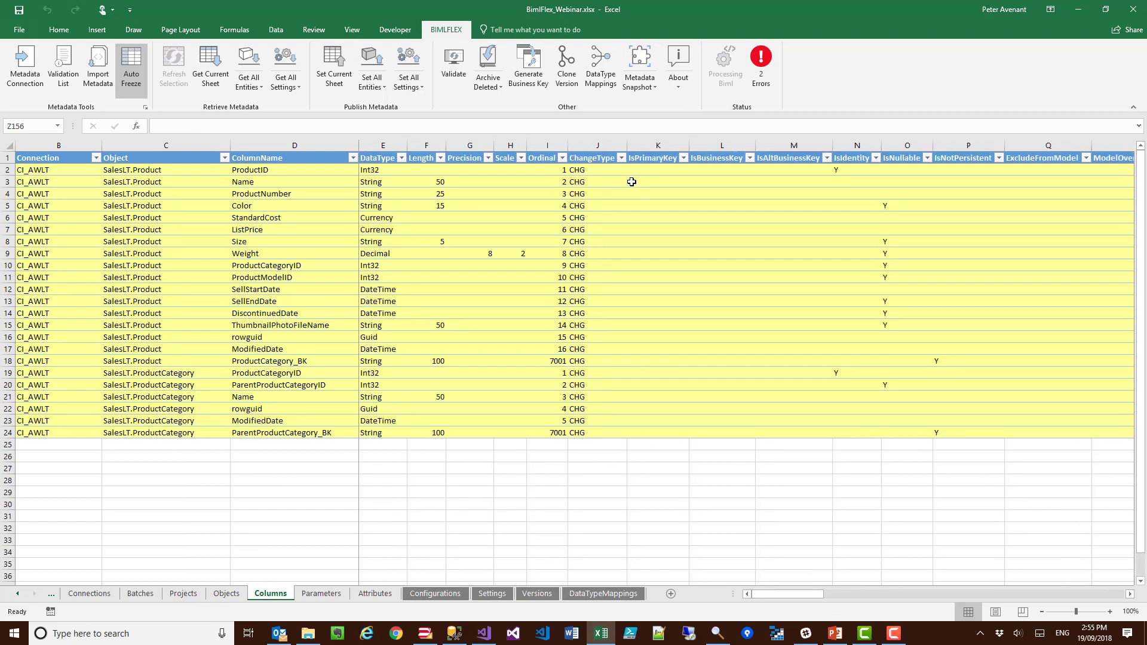
drag(645, 169, 704, 422)
drag(891, 608, 848, 604)
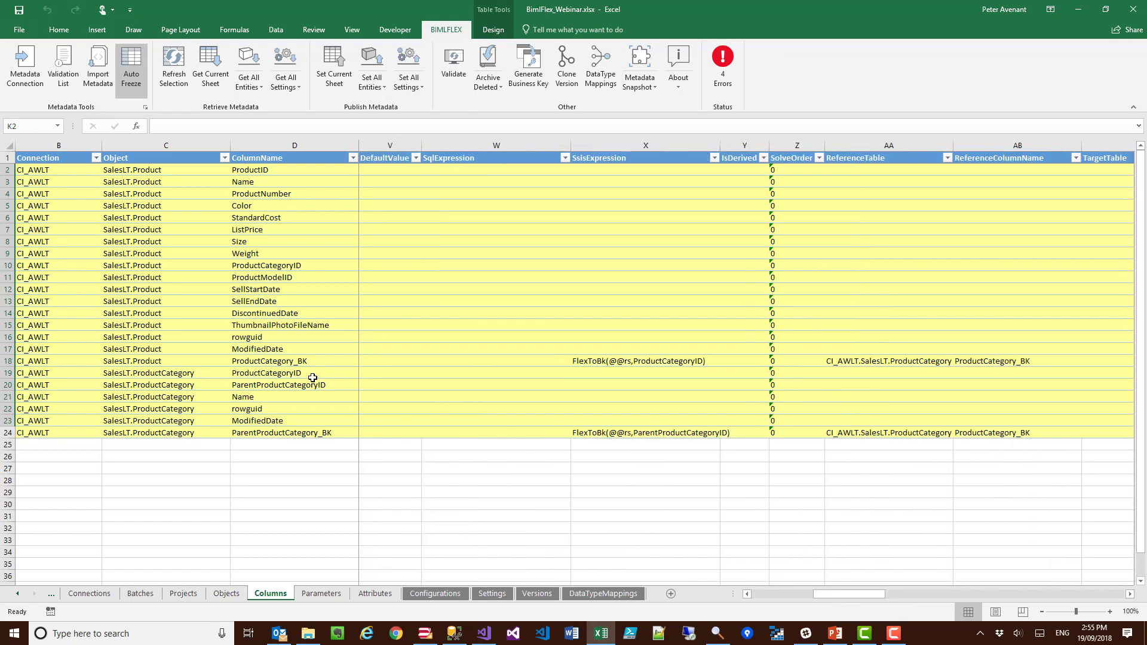
Step: Delete the ProductCategory_BK and ParentProductCategory_BK rows from the Columns sheet and publish the sheet
click(10, 361)
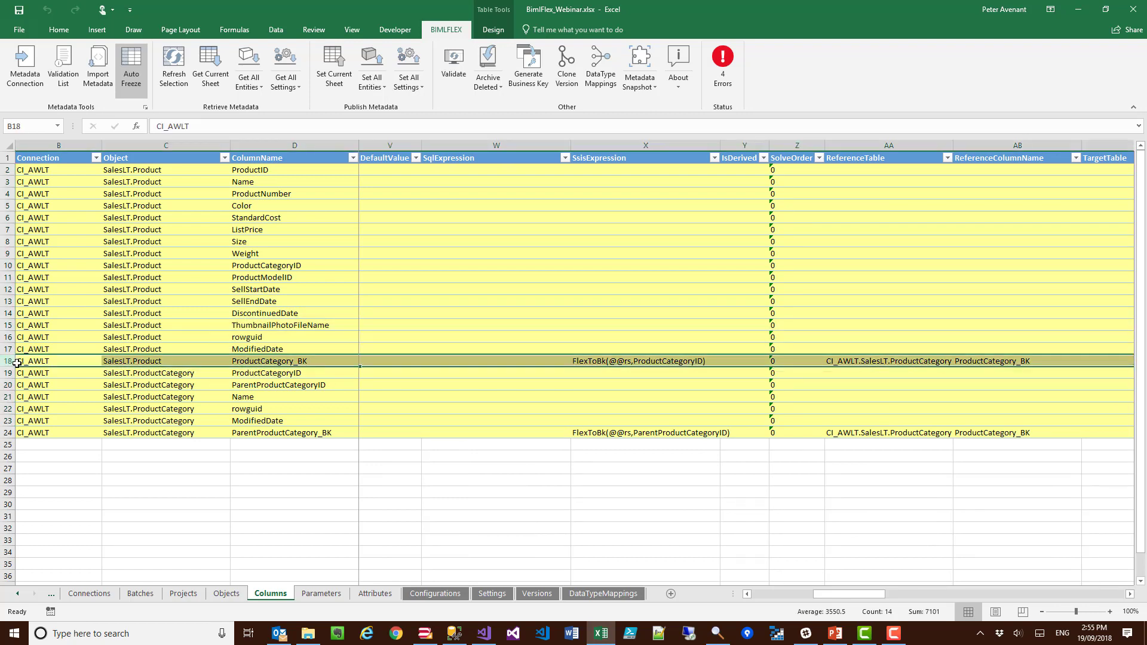
key(ctrl+minus)
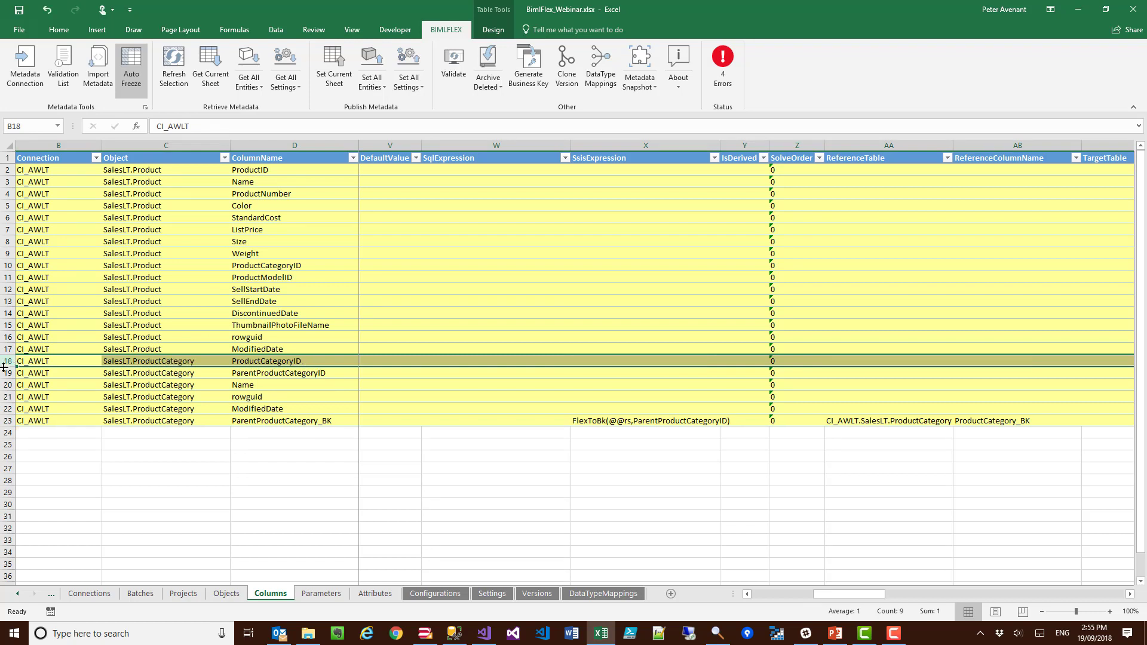
click(8, 421)
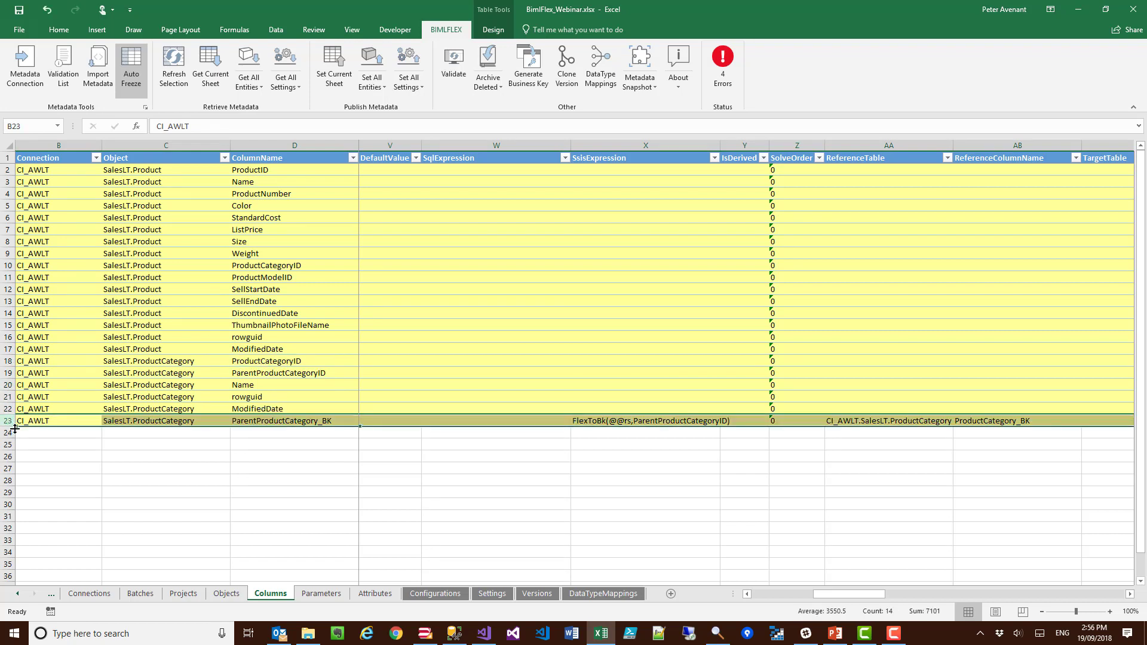
key(Delete)
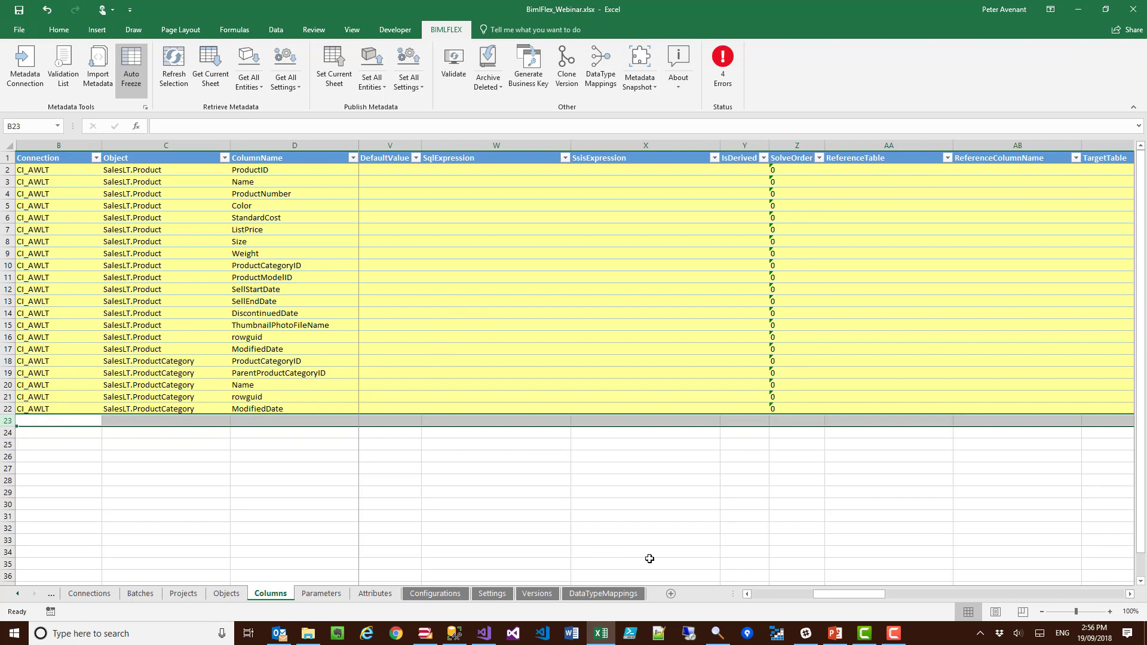
click(333, 71)
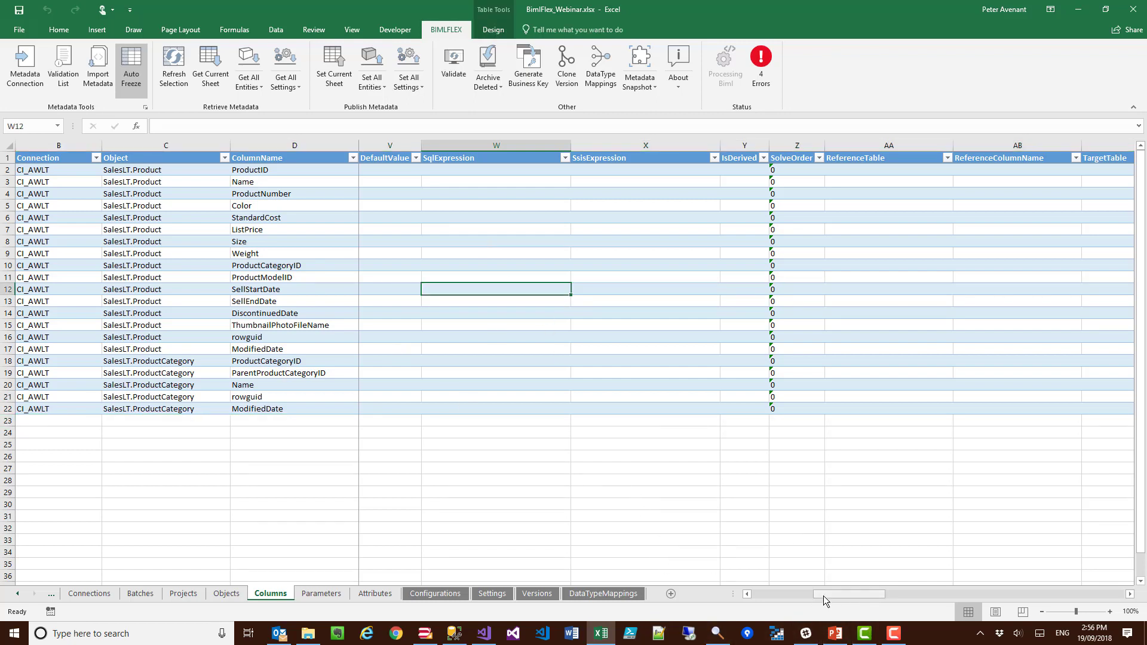
Step: Generate the derived business key Product_BK from ProductID in SalesLT.Product, with ordinal 0, record source added and IsBusinessKey enabled
drag(826, 593, 761, 593)
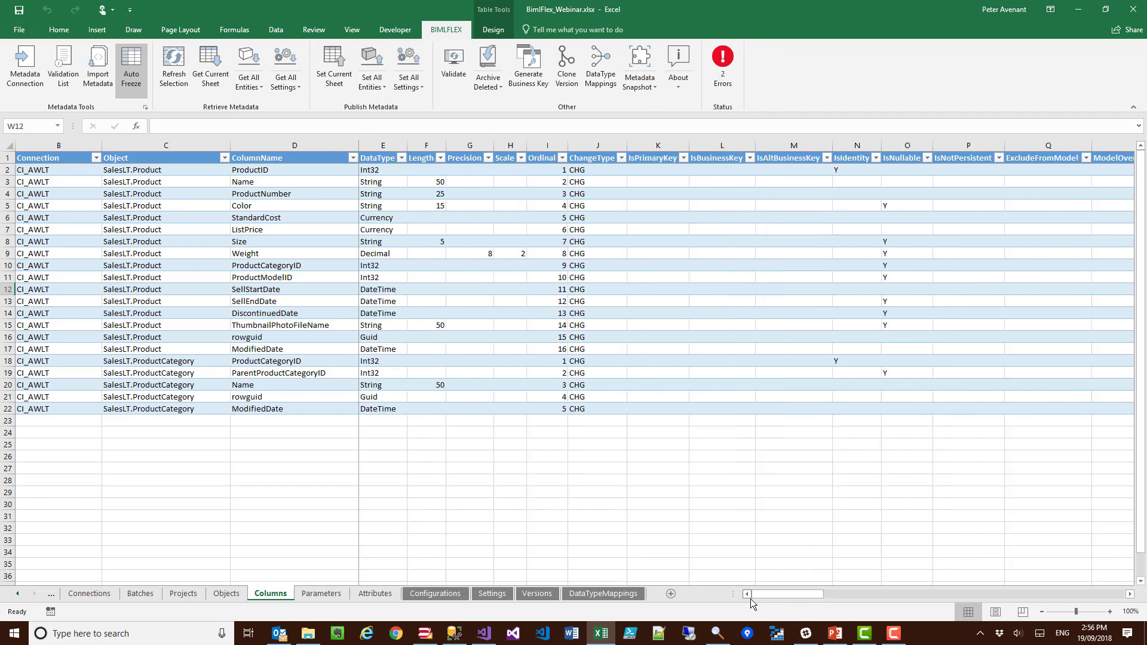
click(280, 170)
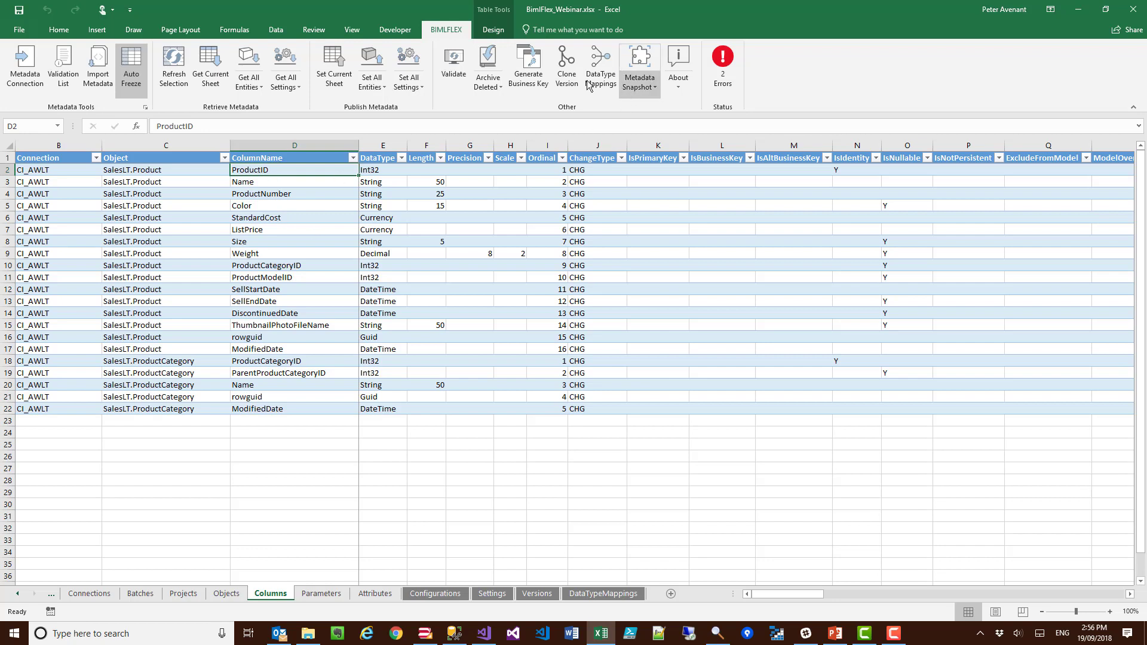
click(528, 68)
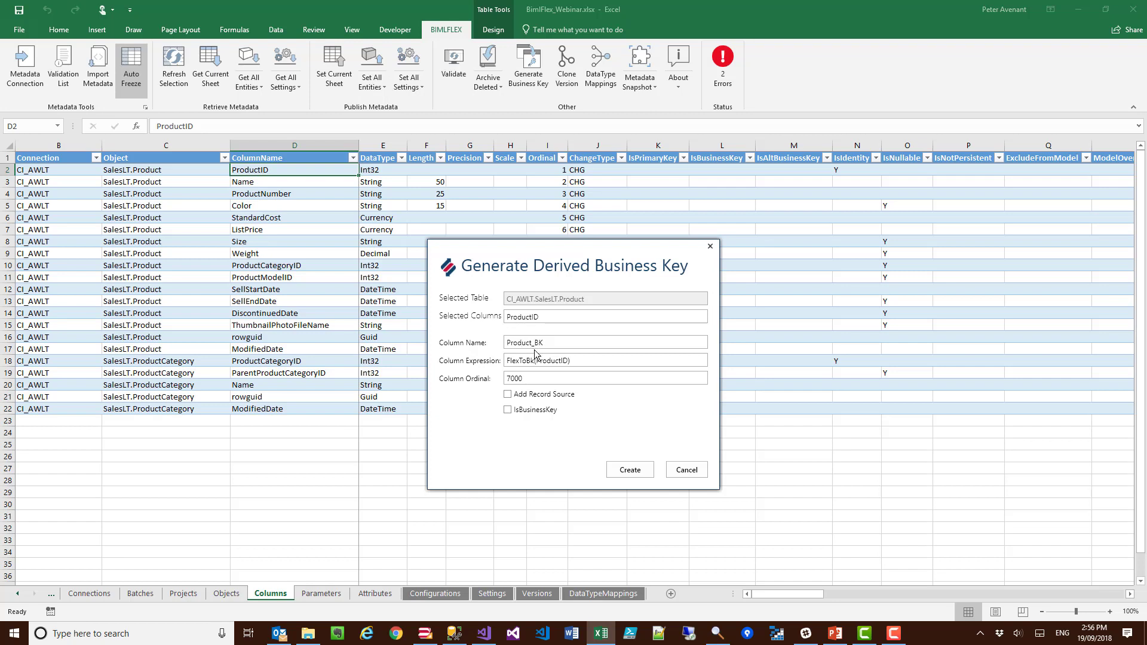
click(509, 411)
drag(519, 377, 487, 382)
text(0)
click(506, 396)
click(626, 476)
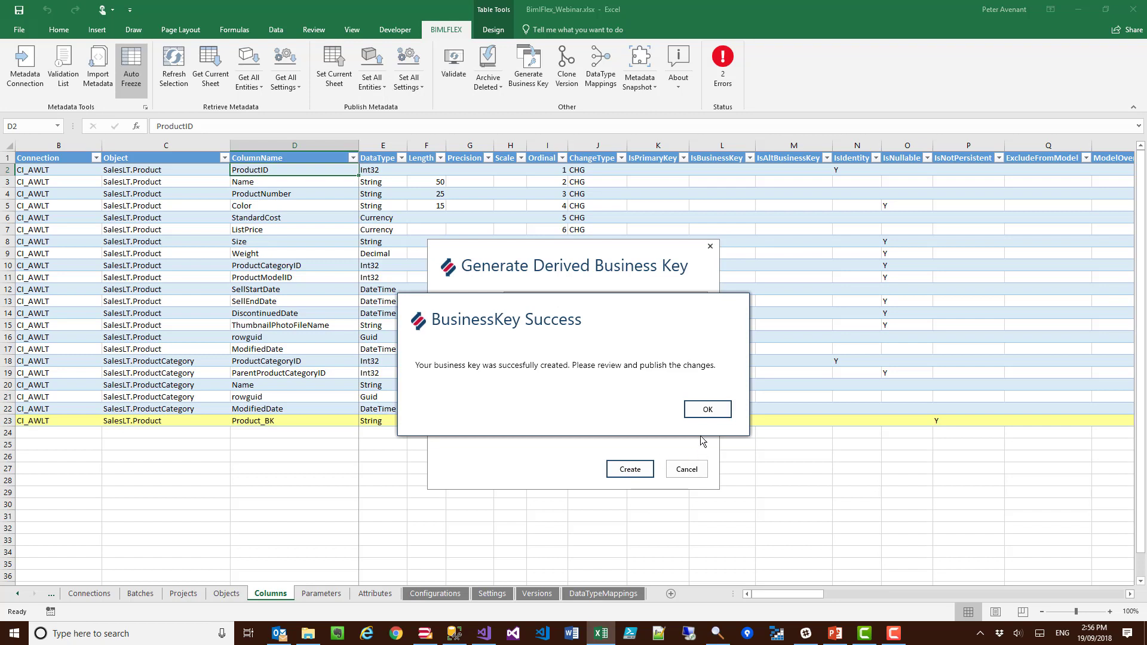
click(708, 410)
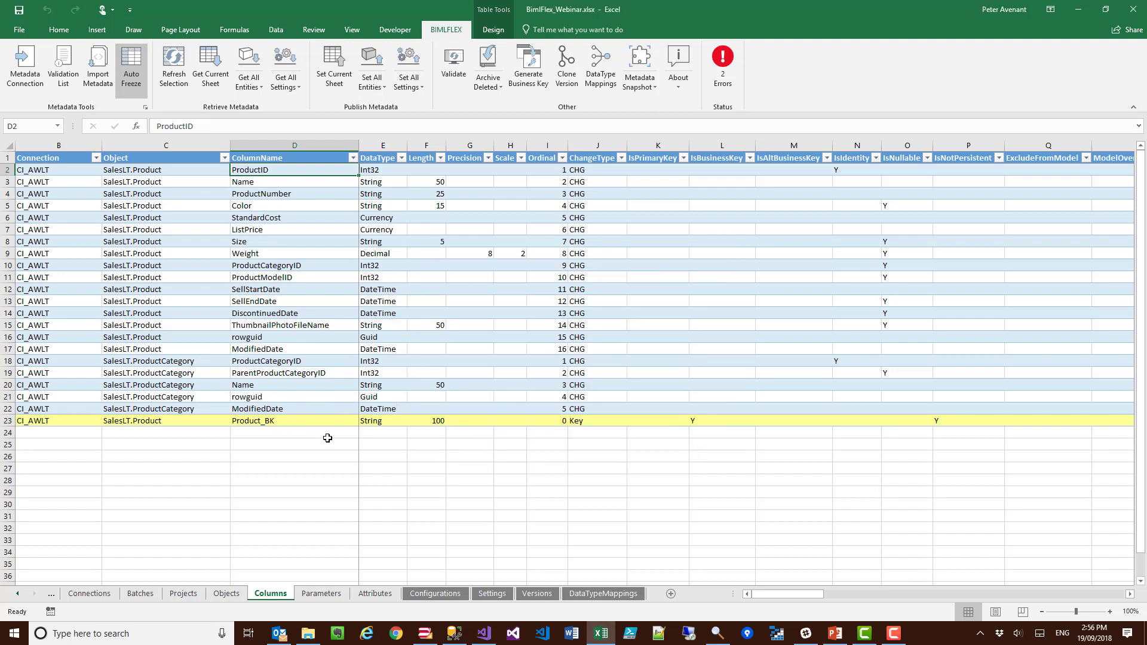
Step: Flag the Product_BK row as a primary key by setting IsPrimaryKey to Y
click(641, 423)
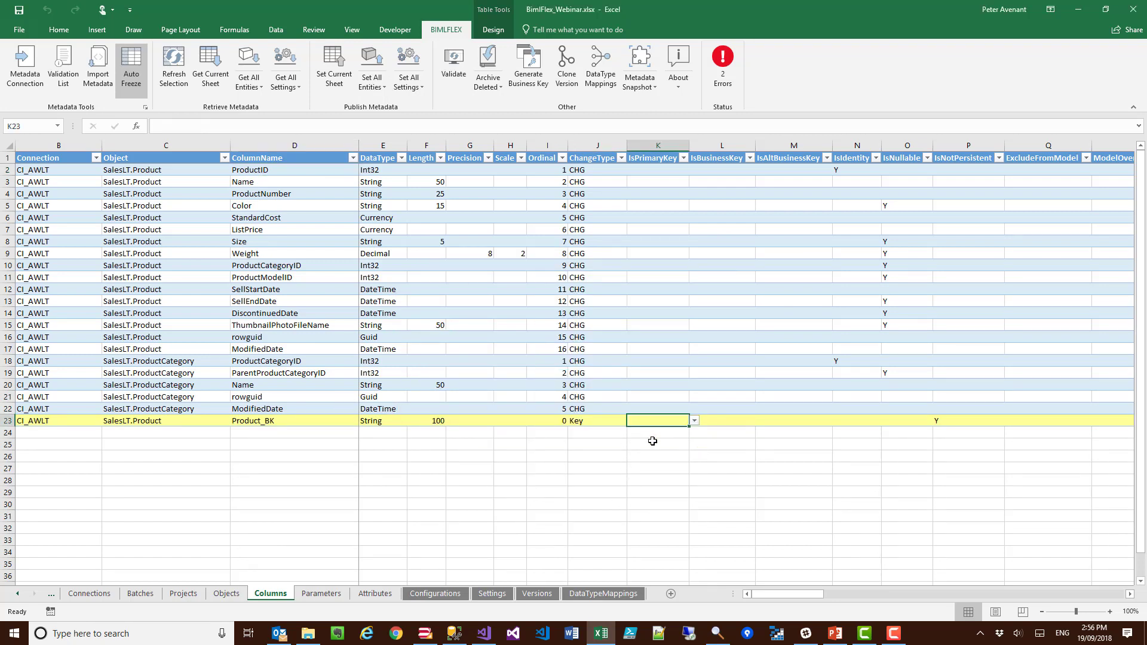
text(Y)
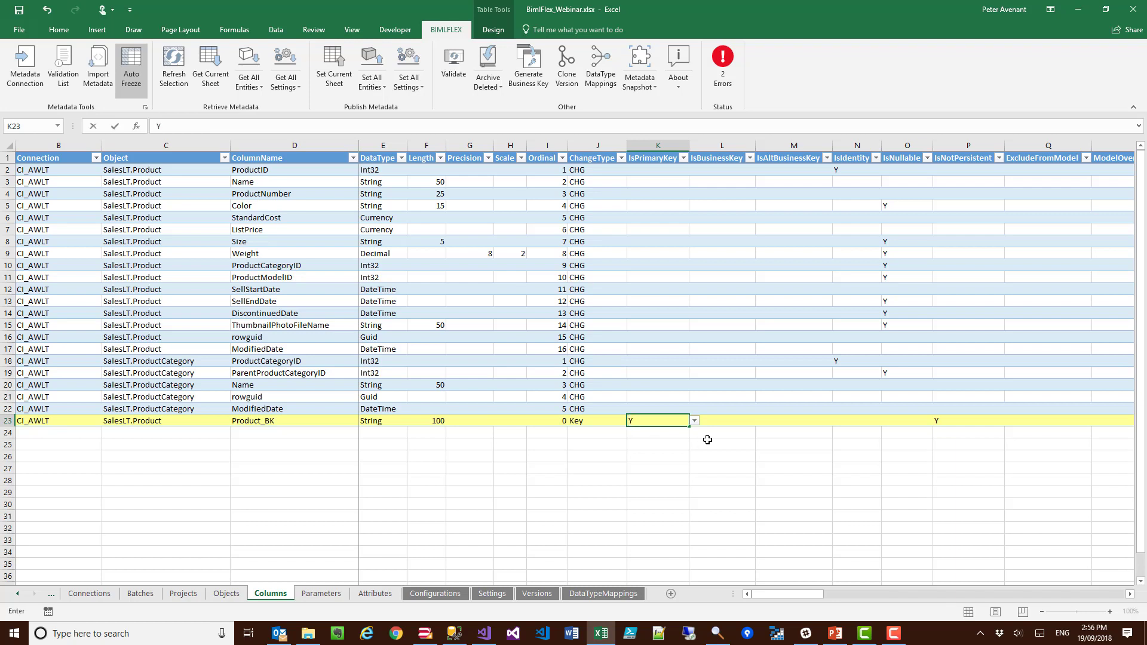
click(716, 421)
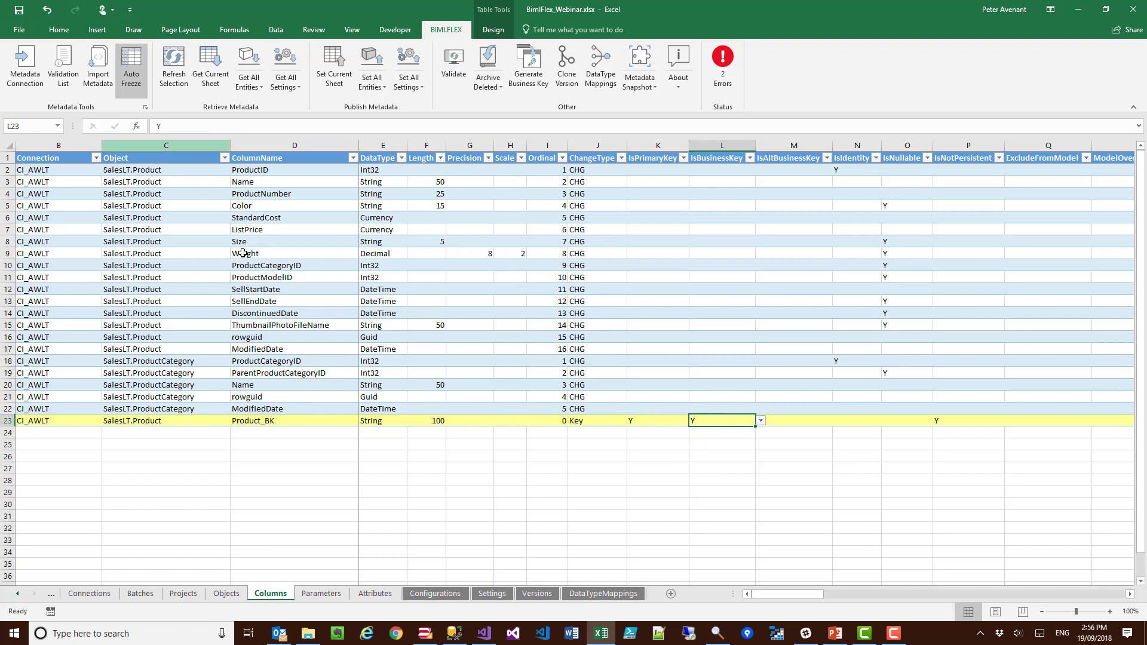
Step: Generate the derived business key ProductCategory_BK from ProductCategoryID in SalesLT.ProductCategory, with ordinal 0, record source added and IsBusinessKey enabled
click(252, 361)
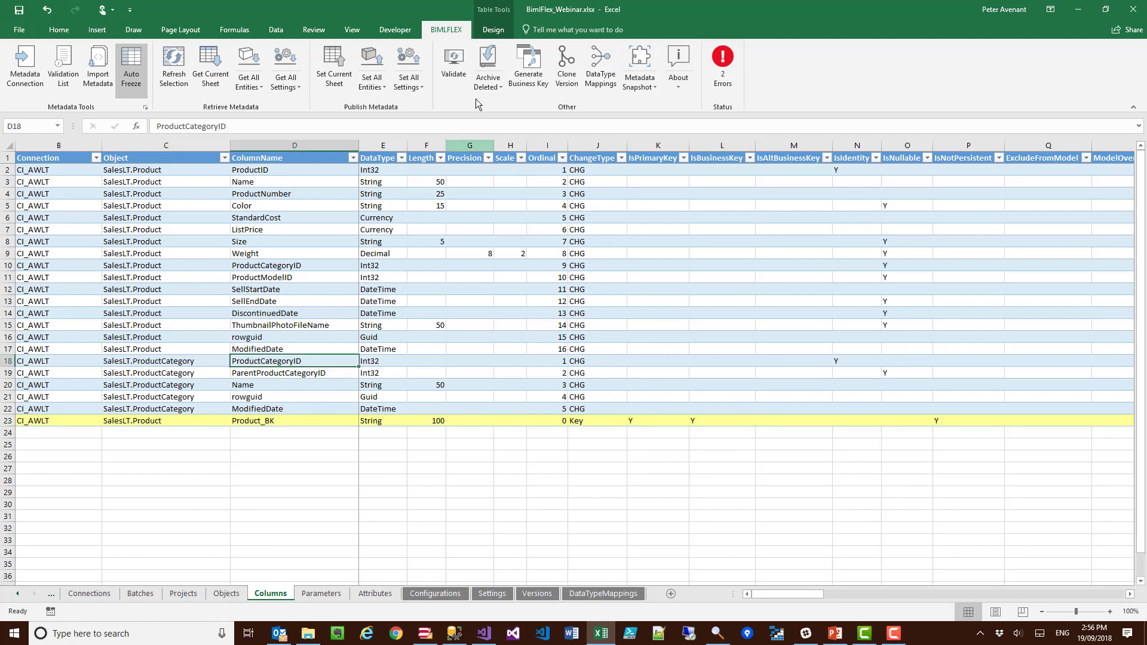
click(528, 67)
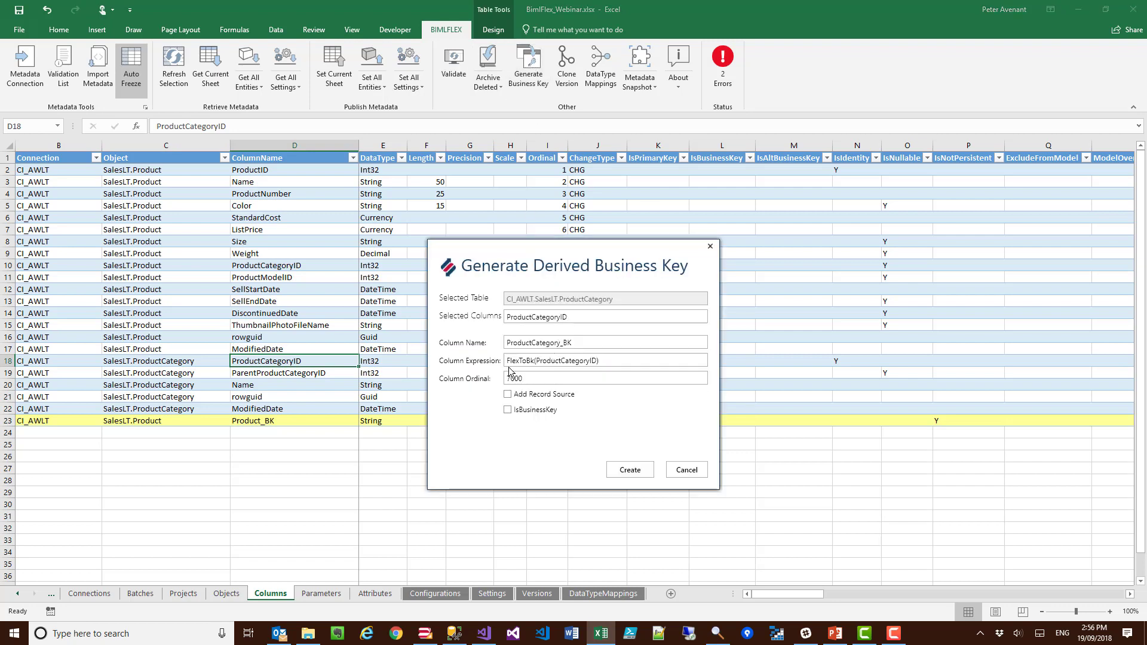
drag(519, 378, 465, 381)
key(BackSpace)
click(507, 395)
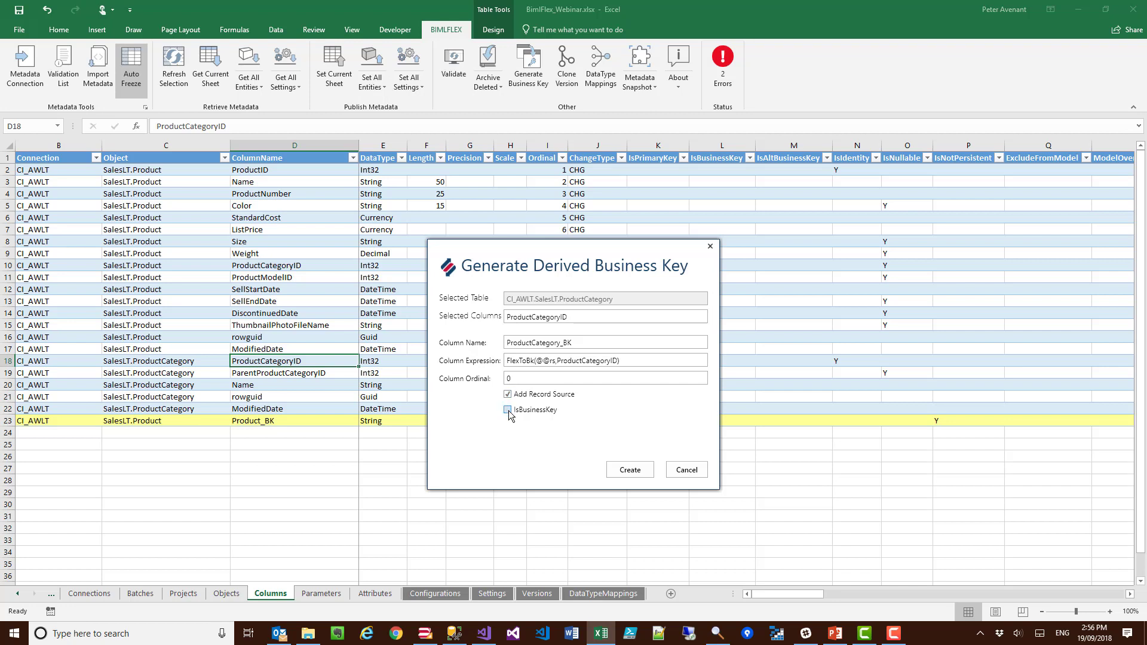
click(624, 473)
click(707, 411)
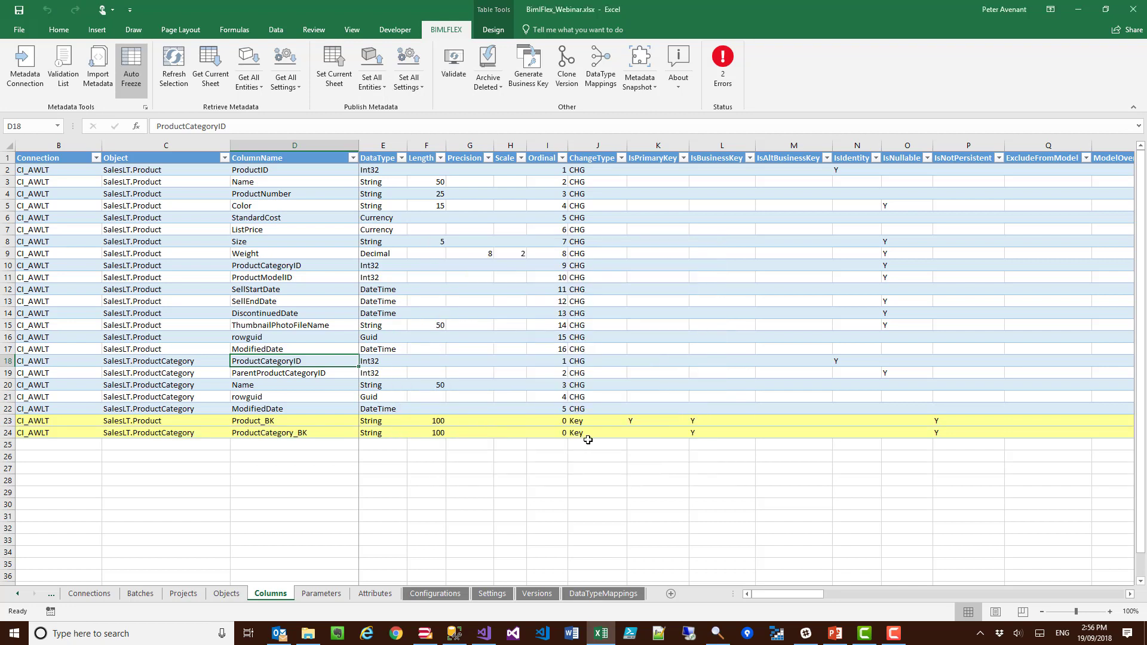
Step: Set IsPrimaryKey to Y for the ProductCategory_BK row
click(634, 436)
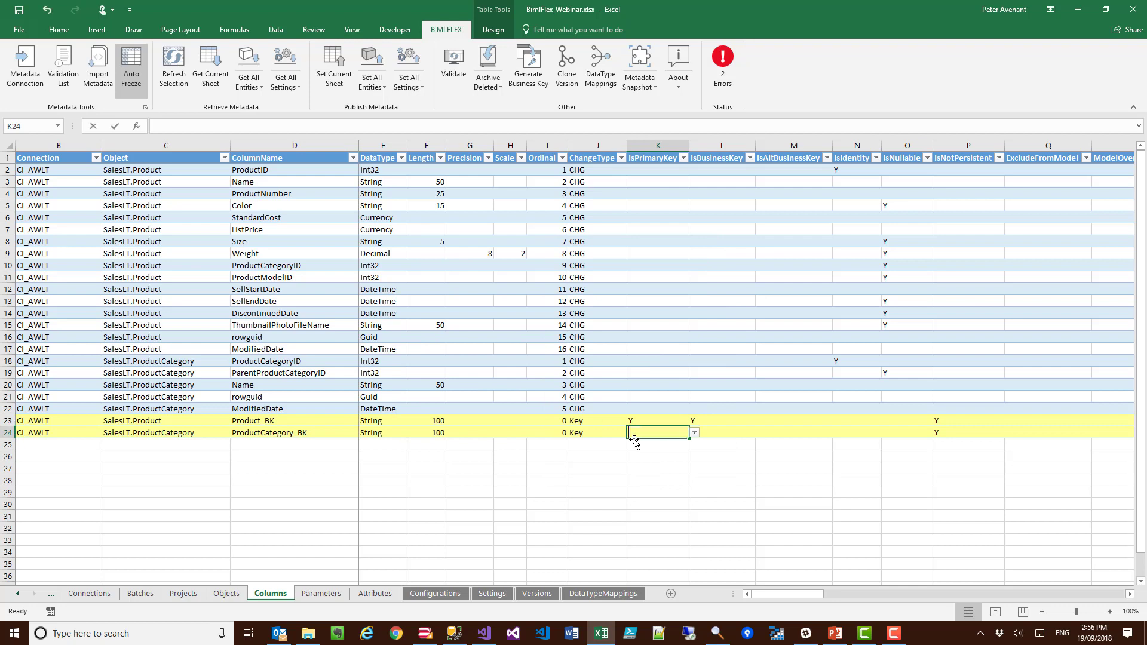
text(Y)
click(681, 409)
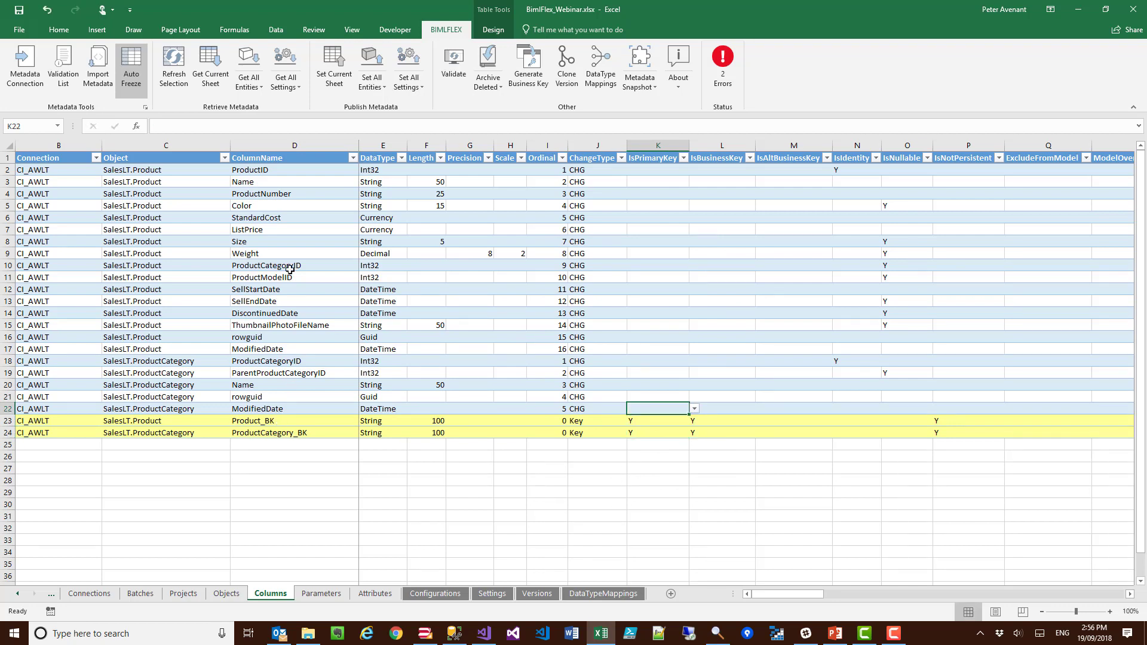
Step: Preview a composite business key built from ProductNumber, StandardCost and ListPrice in SalesLT.Product without creating it
click(267, 195)
ctrl+click(265, 218)
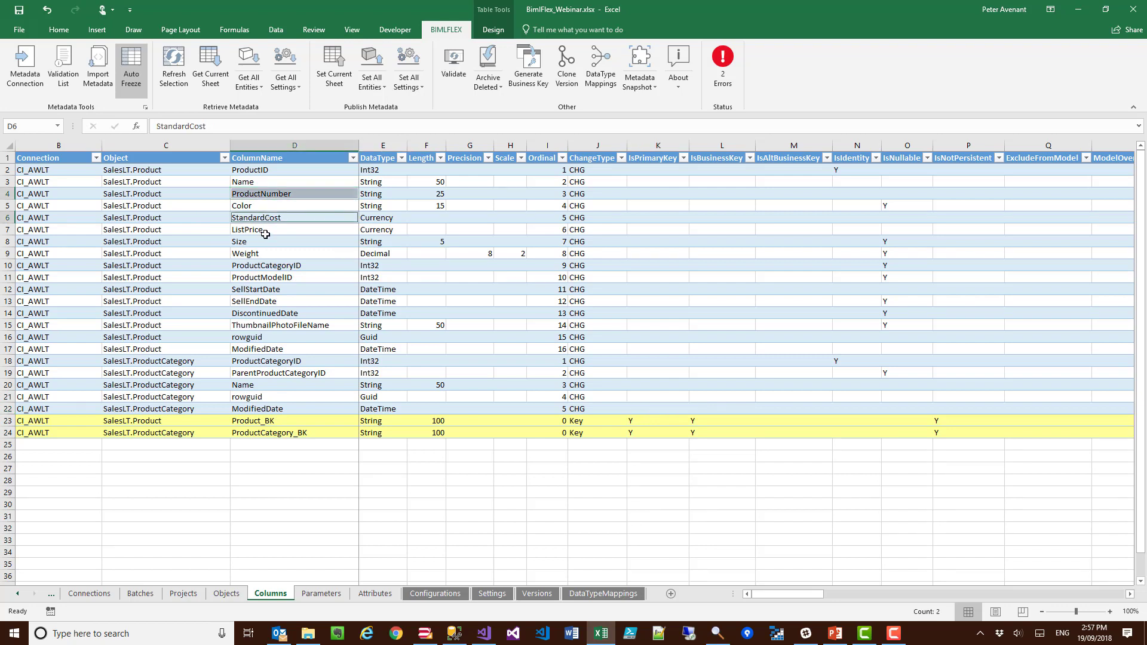
ctrl+click(265, 230)
click(529, 65)
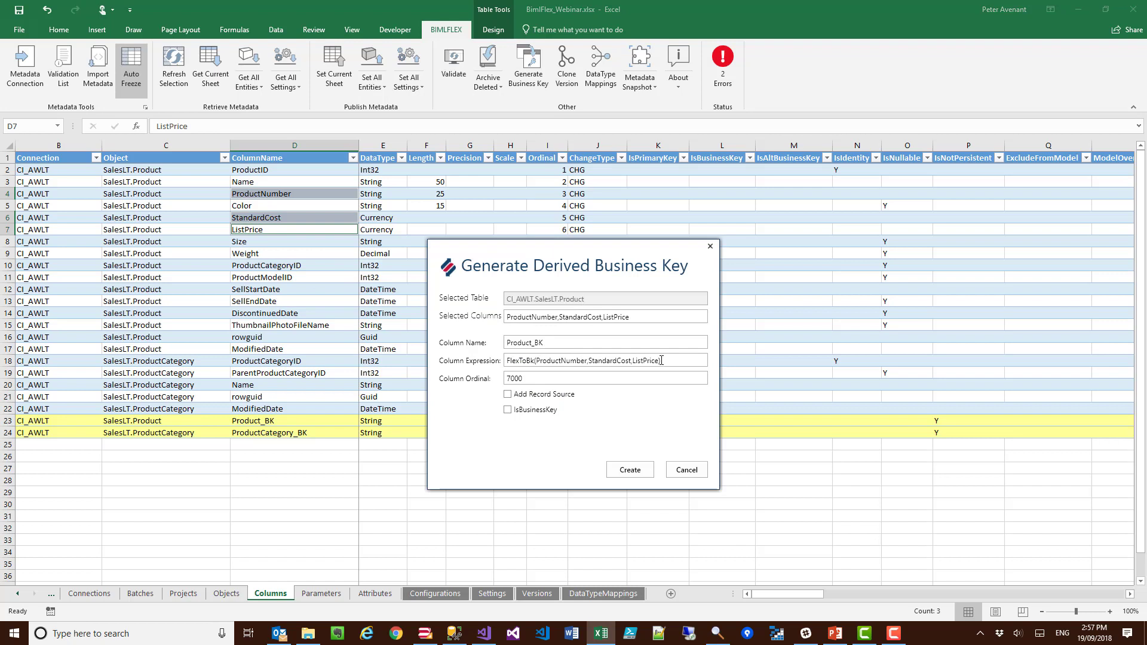
click(684, 468)
click(803, 320)
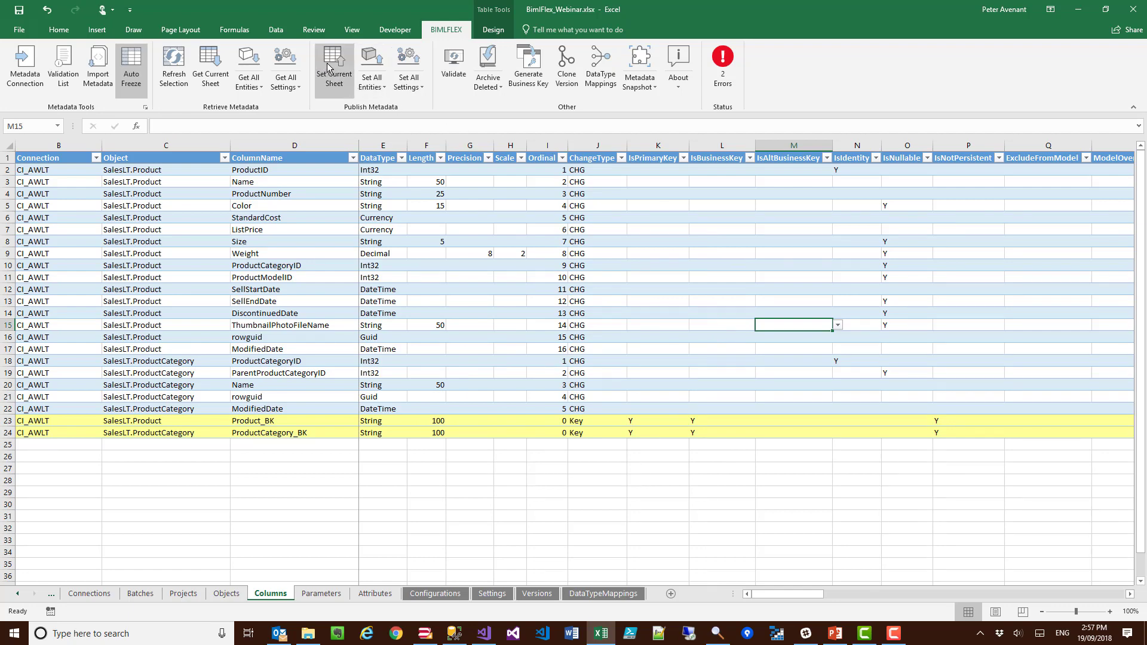
Step: Check the IsNotPersistent flags of the two new business keys, publish the Columns sheet and retrieve its metadata again
click(964, 439)
click(962, 431)
click(963, 420)
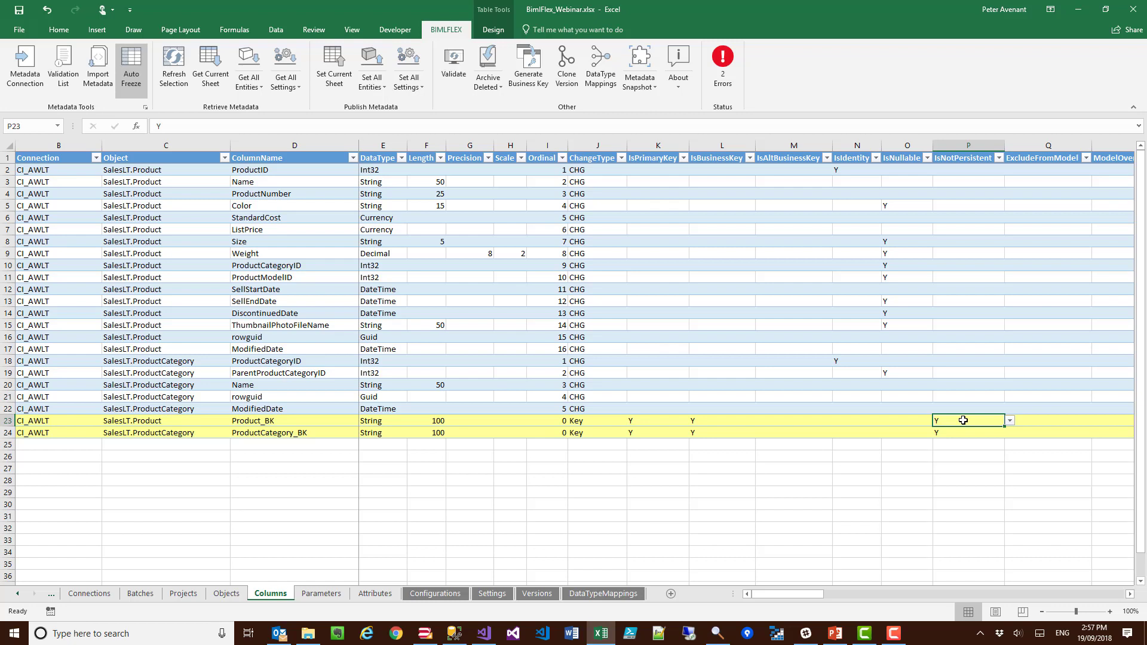
click(335, 70)
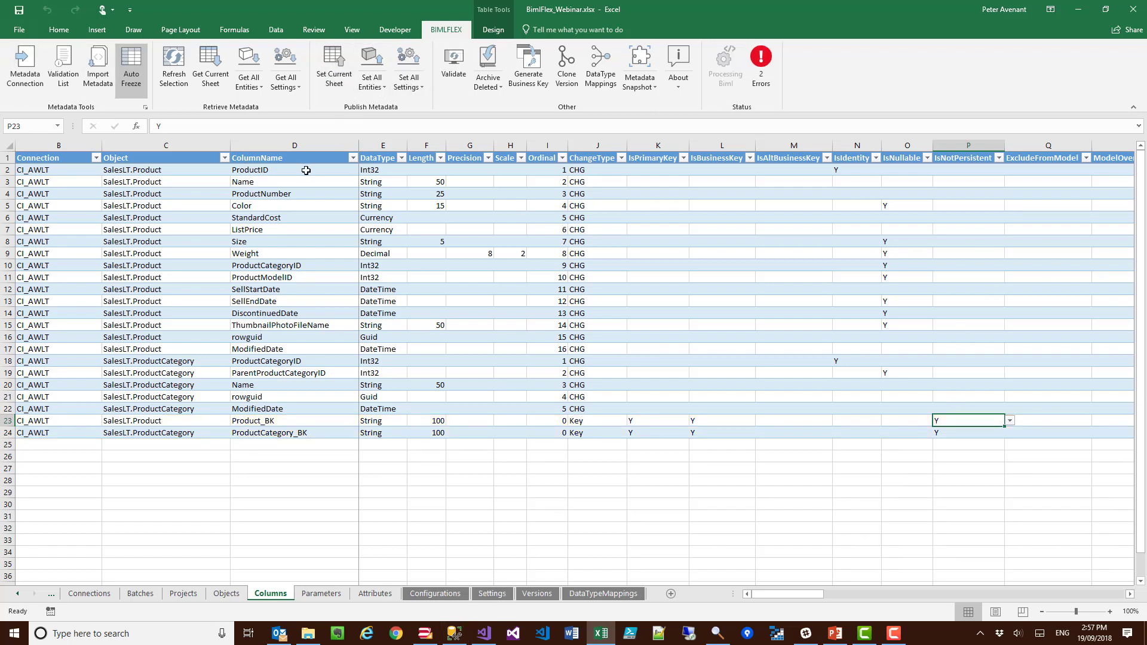
click(200, 80)
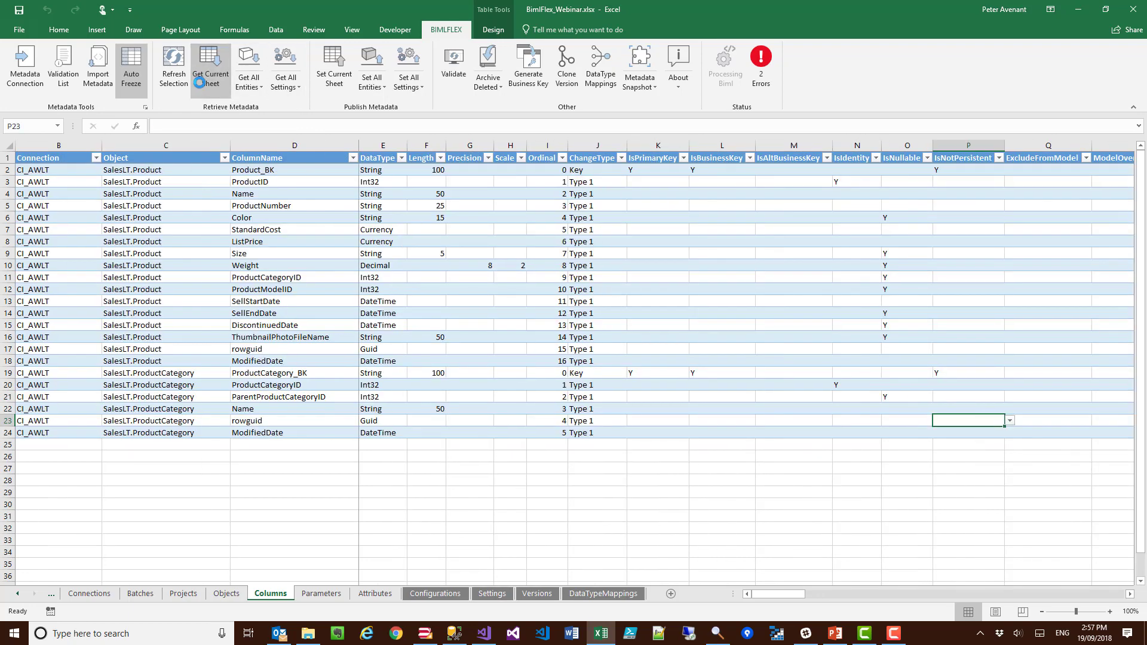
Step: Generate the derived key ProductCategory_BK from ProductCategoryID in SalesLT.Product, with record source added and ordinal 7000
click(272, 169)
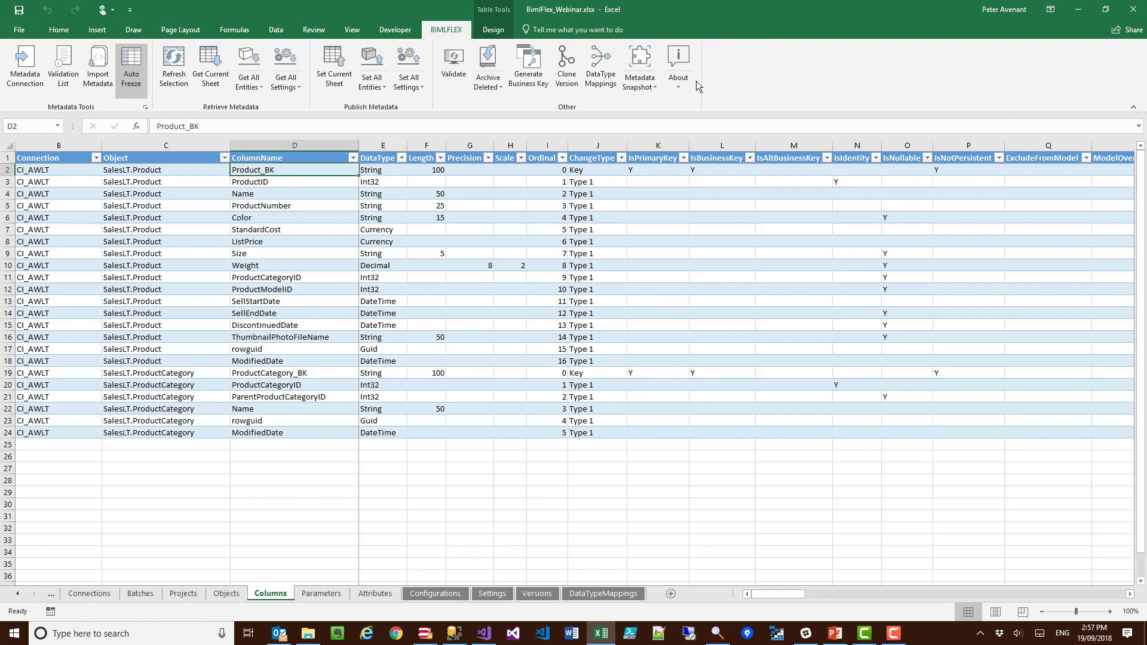
click(264, 277)
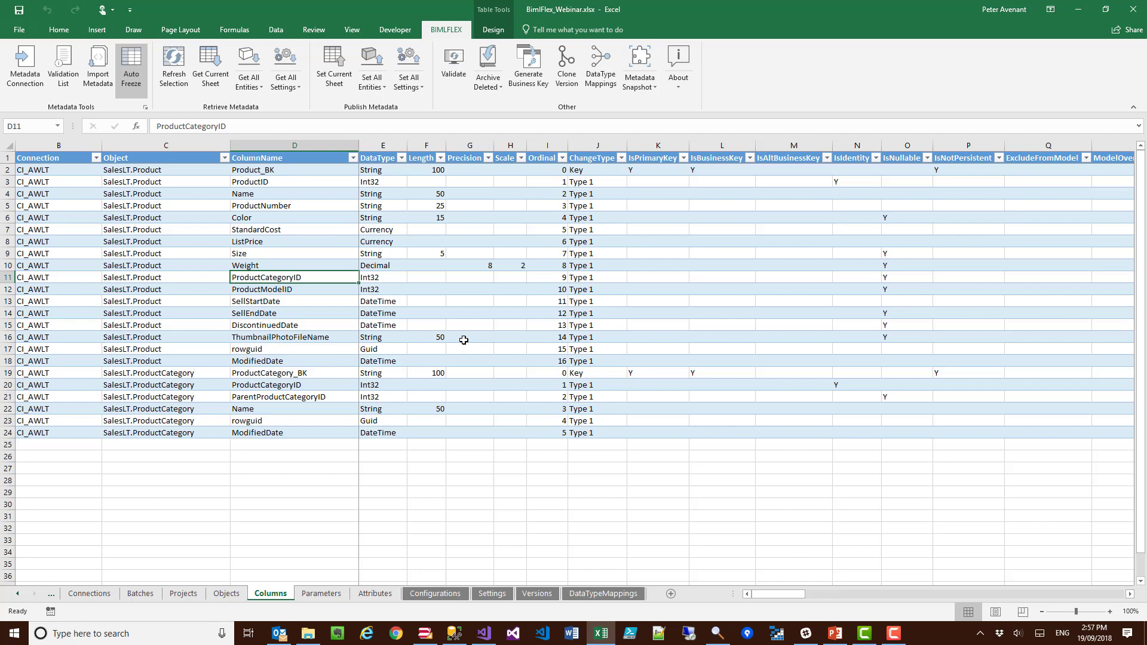
click(529, 64)
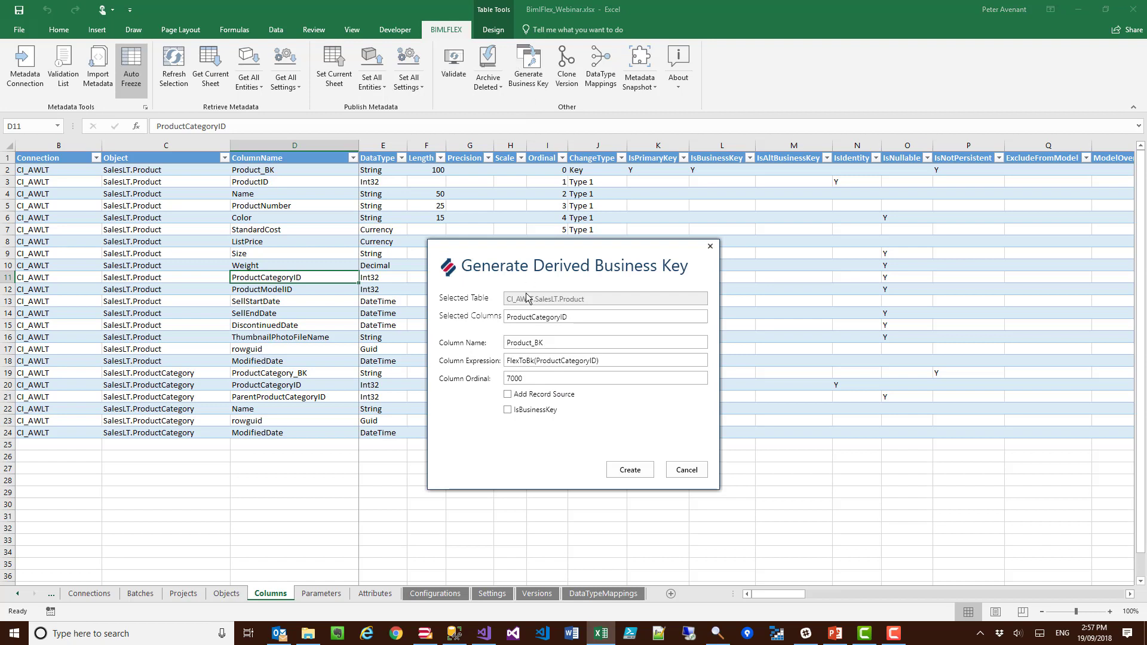
click(508, 395)
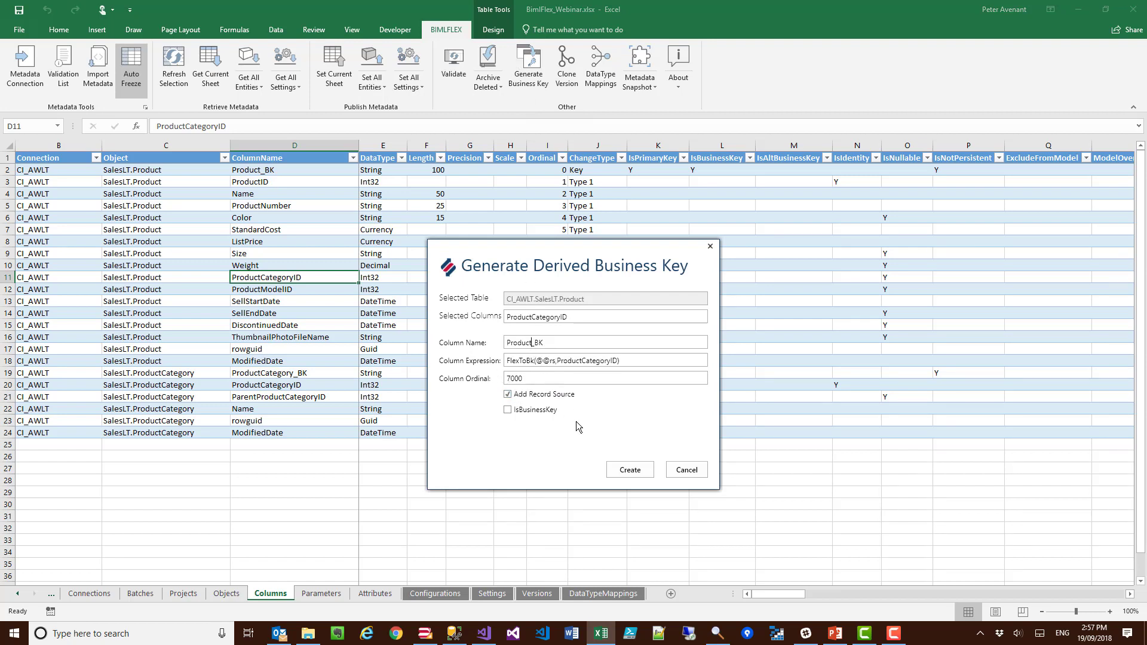
text(Category)
click(630, 471)
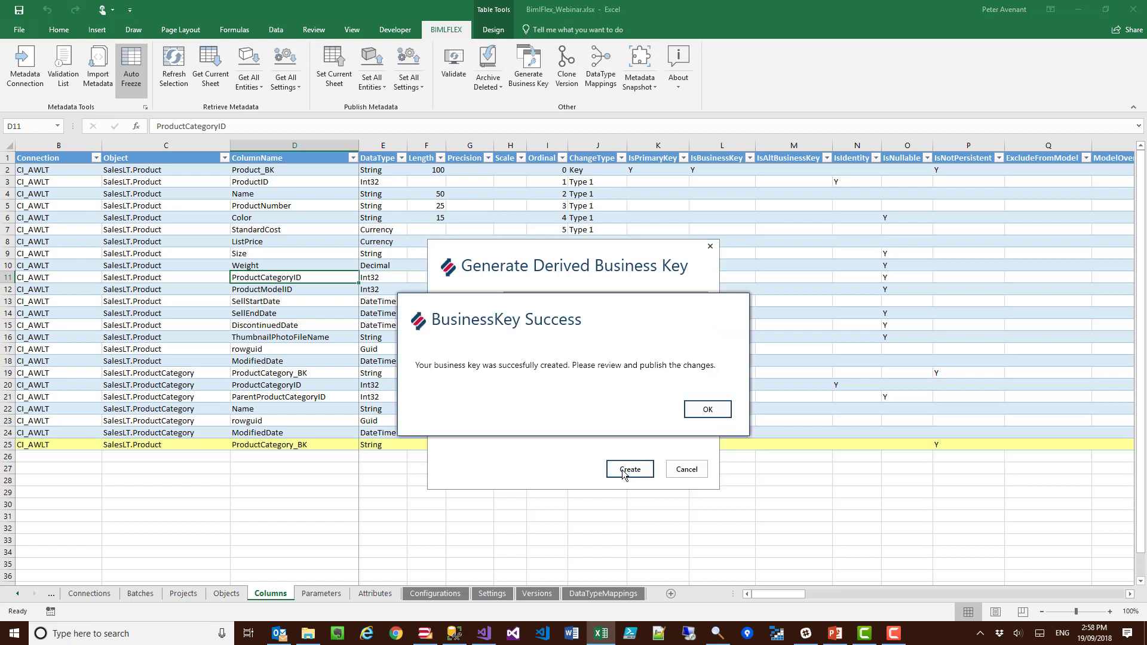
click(701, 415)
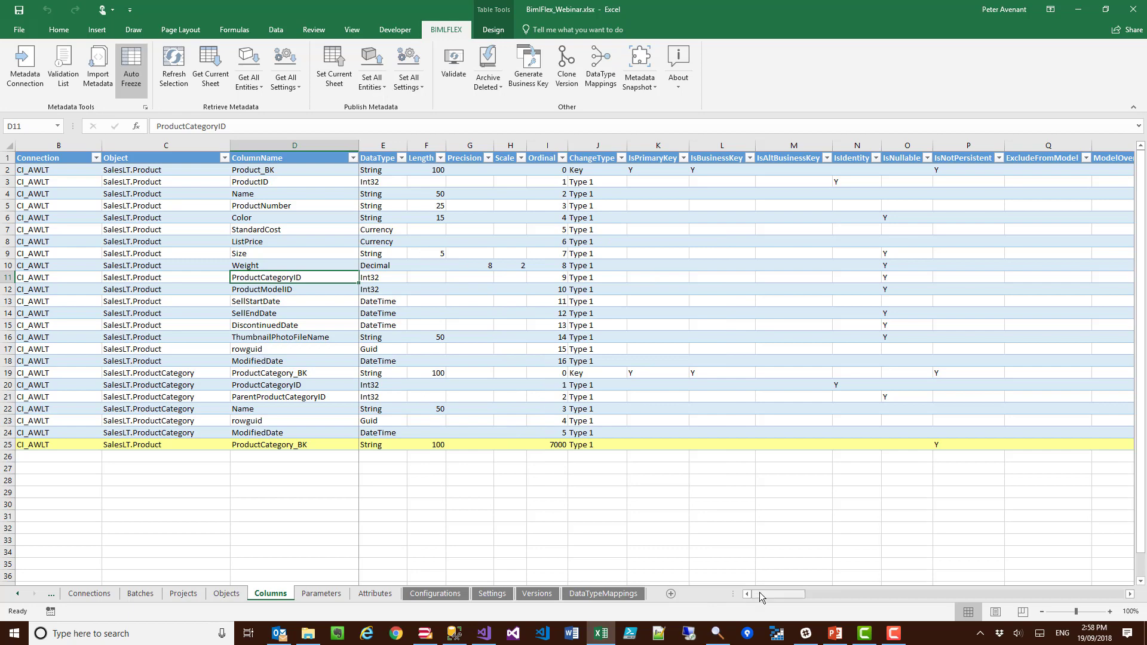
drag(779, 594, 810, 594)
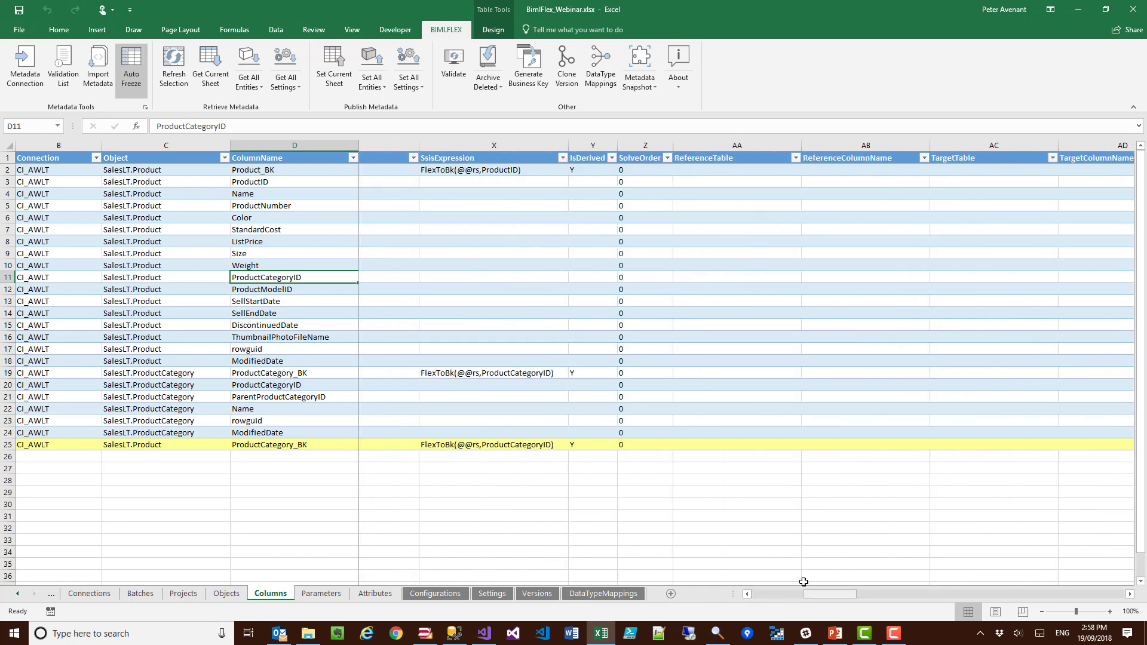
click(735, 449)
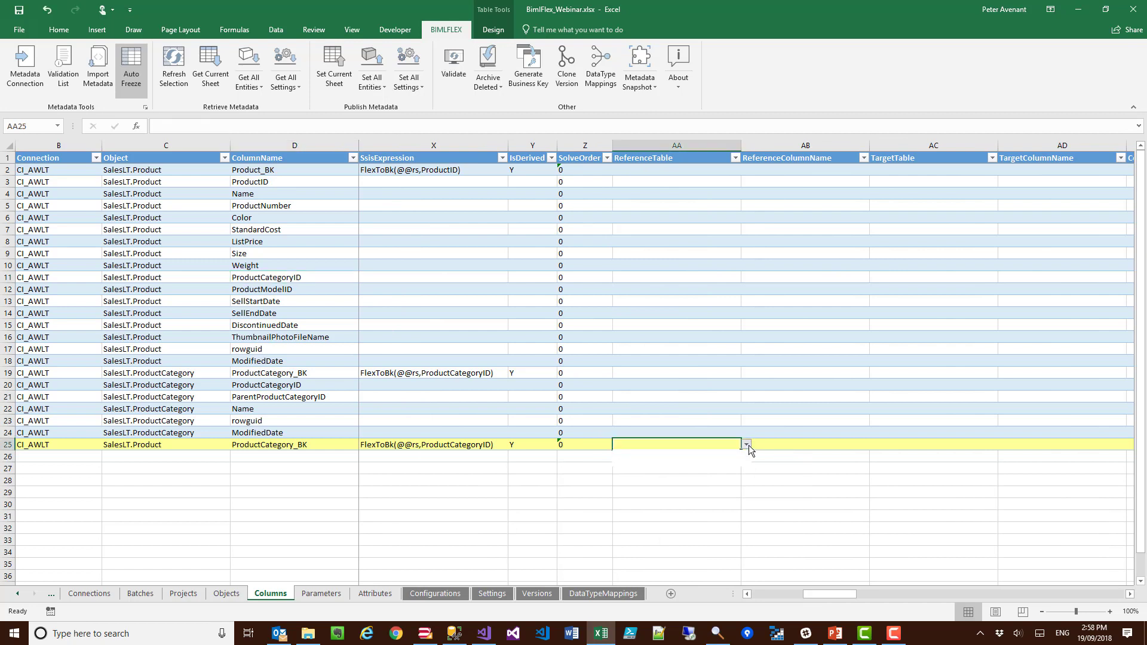
click(747, 445)
click(709, 454)
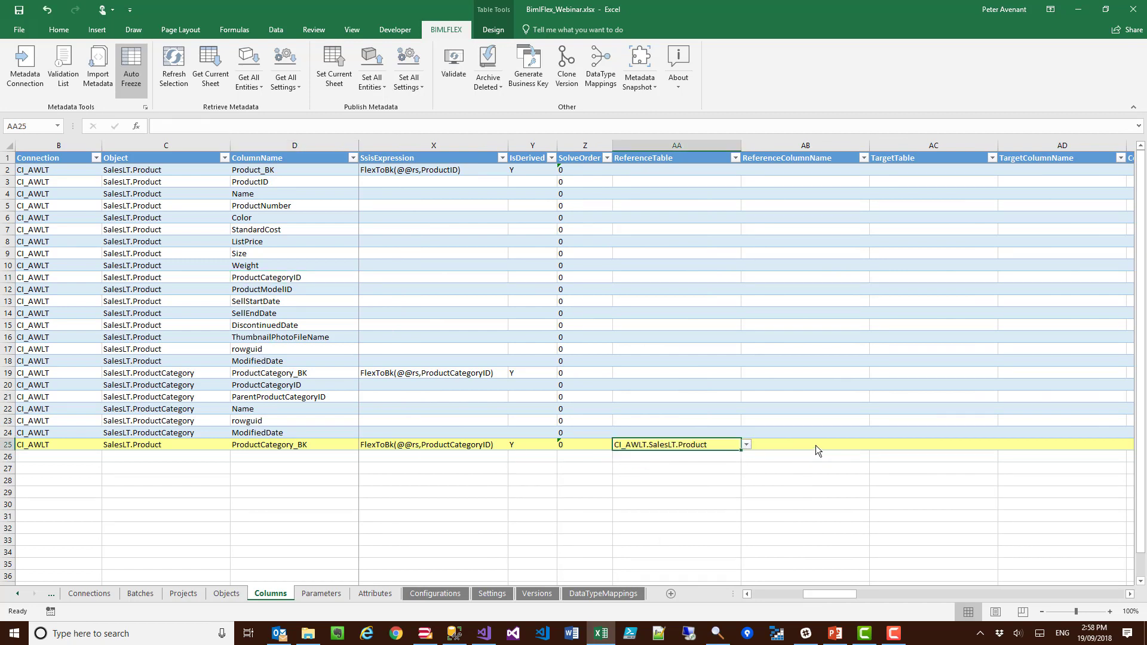
click(865, 445)
click(874, 445)
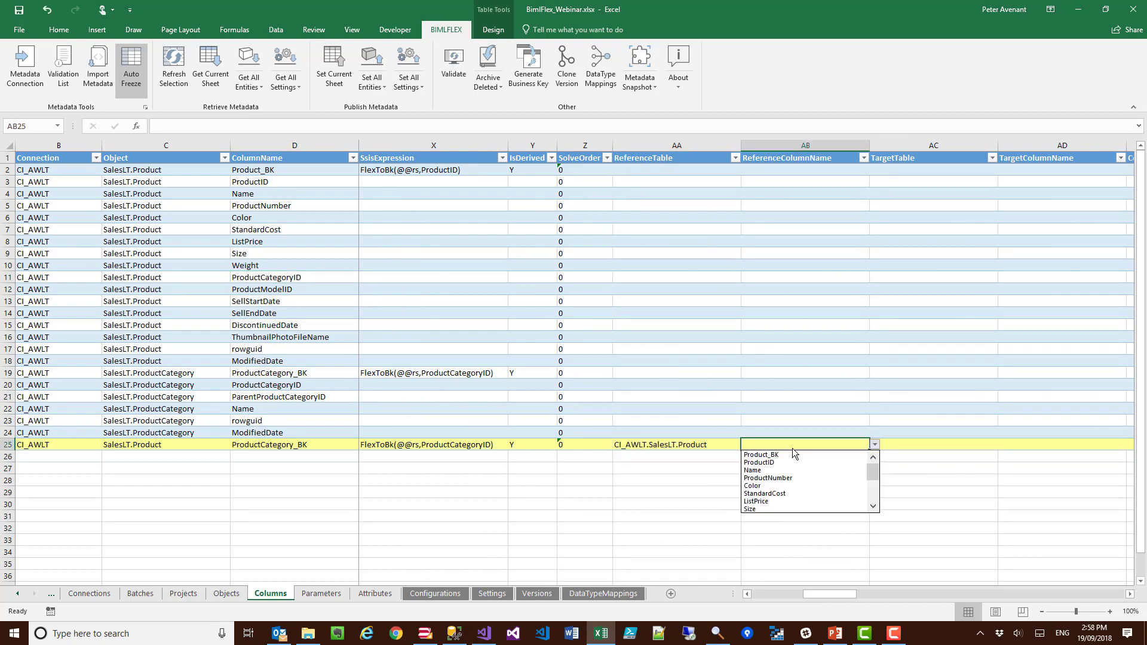
Step: Point the new SalesLT.Product ProductCategory_BK row at reference table CI_AWLT.SalesLT.ProductCategory and reference column ProductCategory_BK, and publish the Columns sheet
click(655, 449)
click(687, 445)
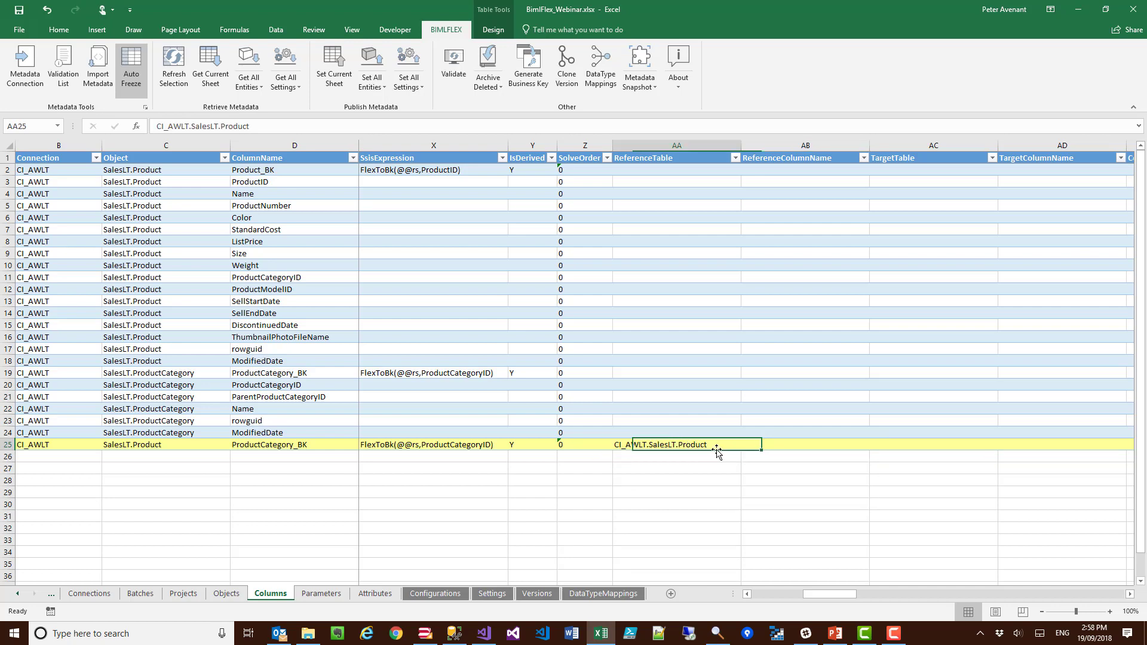
click(744, 447)
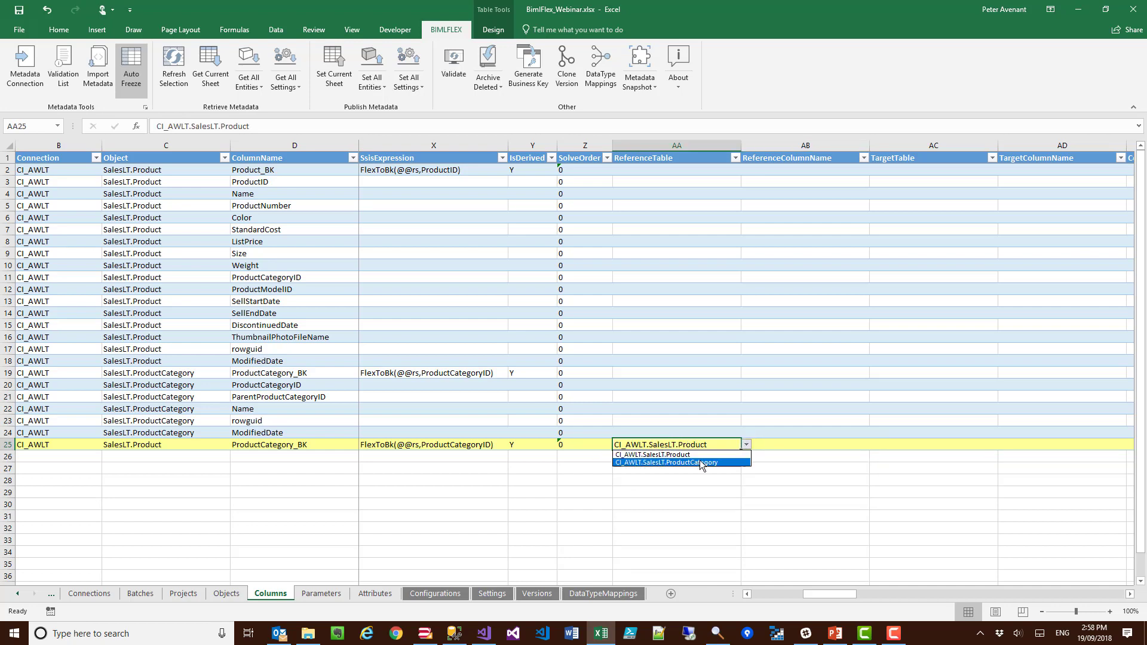
click(702, 466)
click(817, 444)
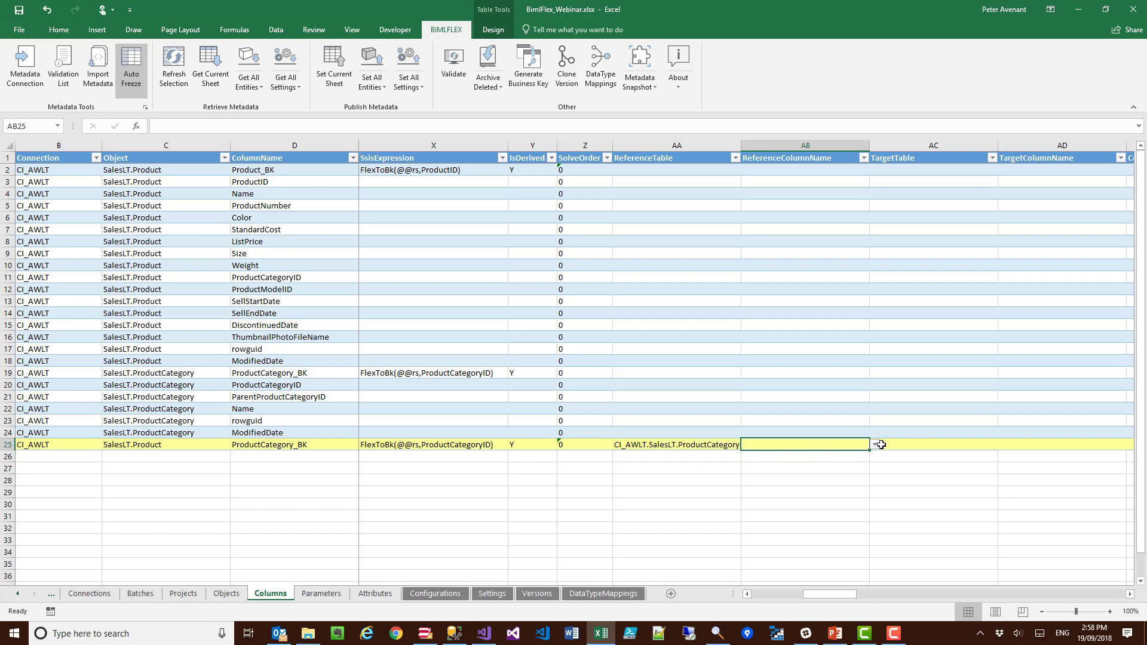
click(875, 446)
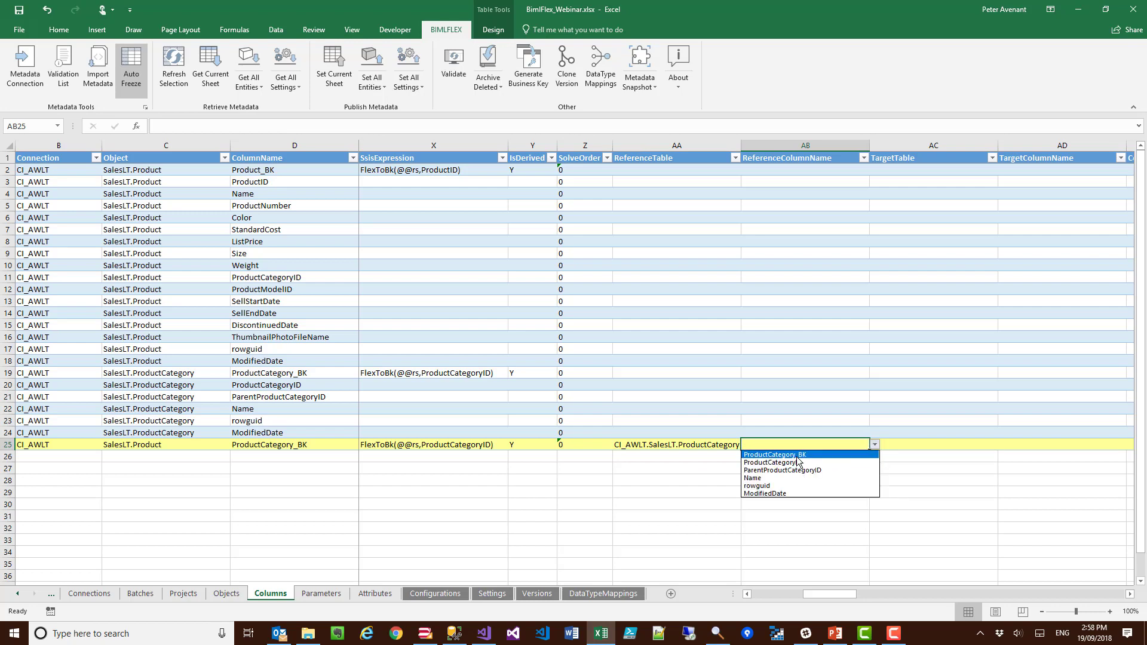
click(798, 463)
click(332, 62)
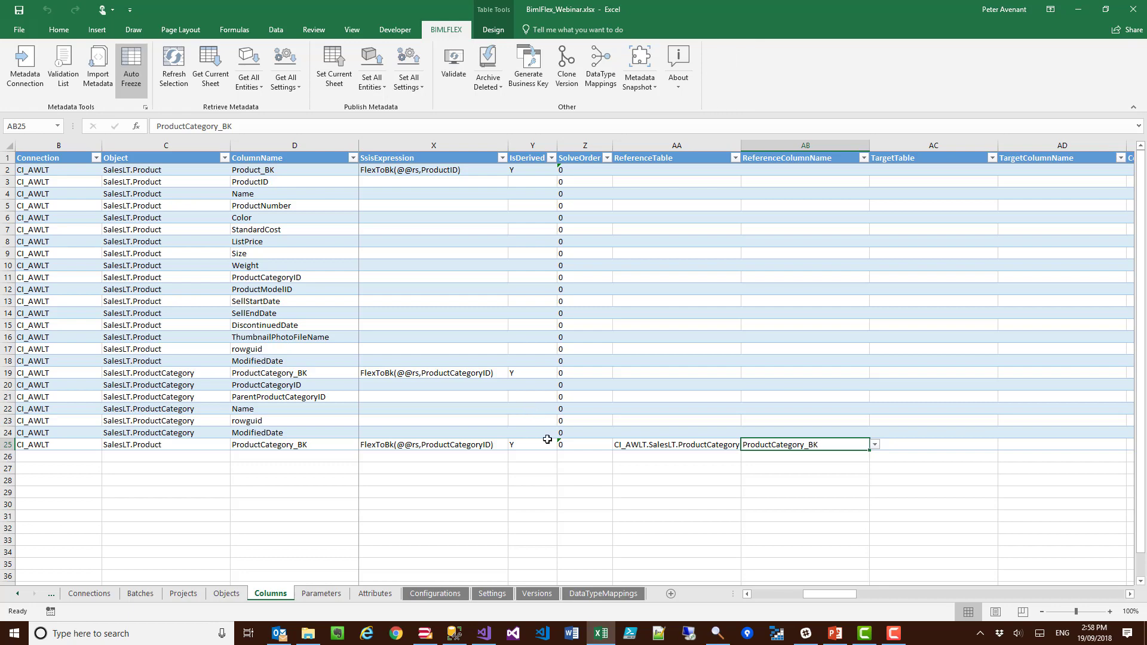
Step: Switch to BimlStudio and preview the Data Vault import with record source awlt, publish connection CI_BFX_INT and publish project CI_LOAD_AWLT_RDV
click(425, 633)
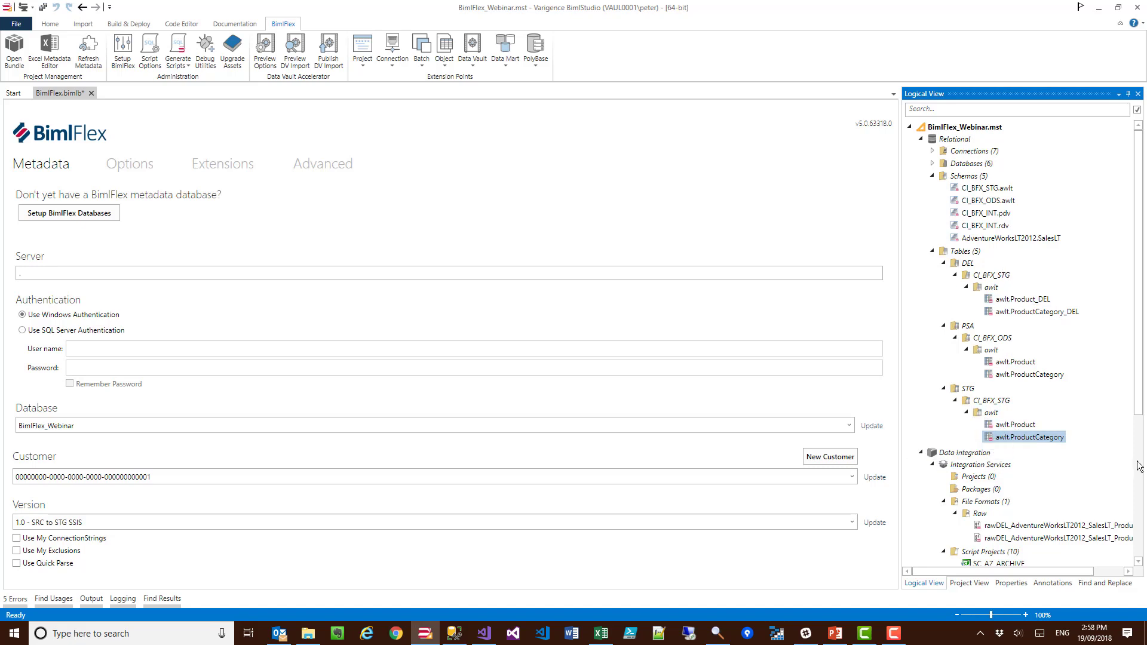
click(263, 52)
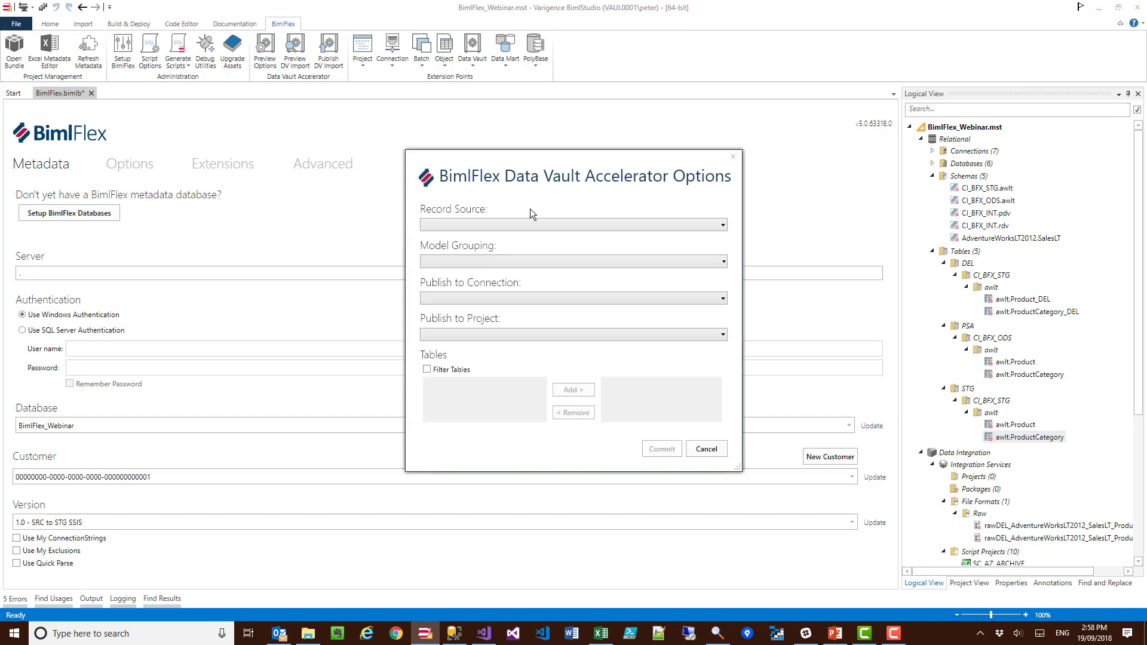
click(522, 224)
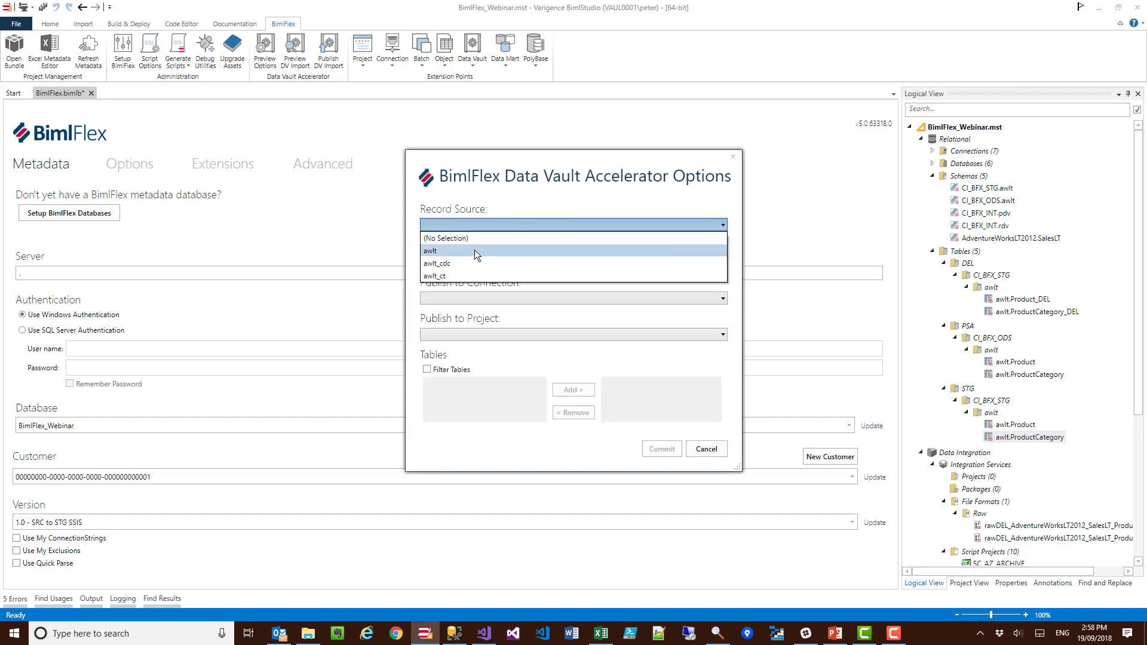
click(474, 250)
click(482, 297)
click(467, 310)
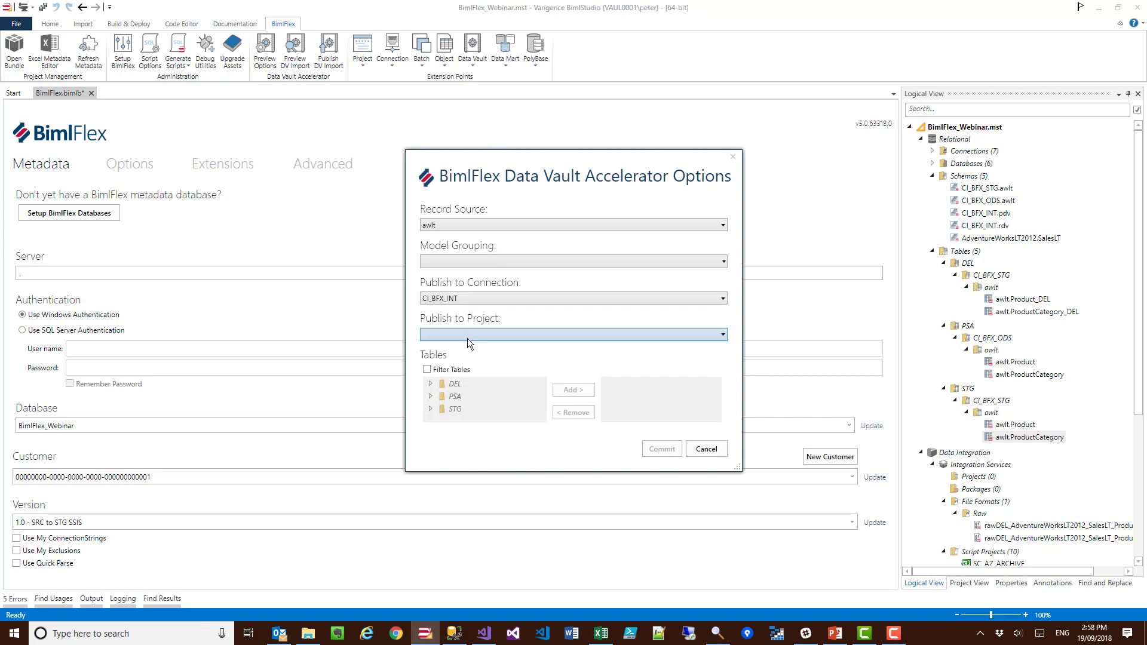
click(467, 335)
click(461, 348)
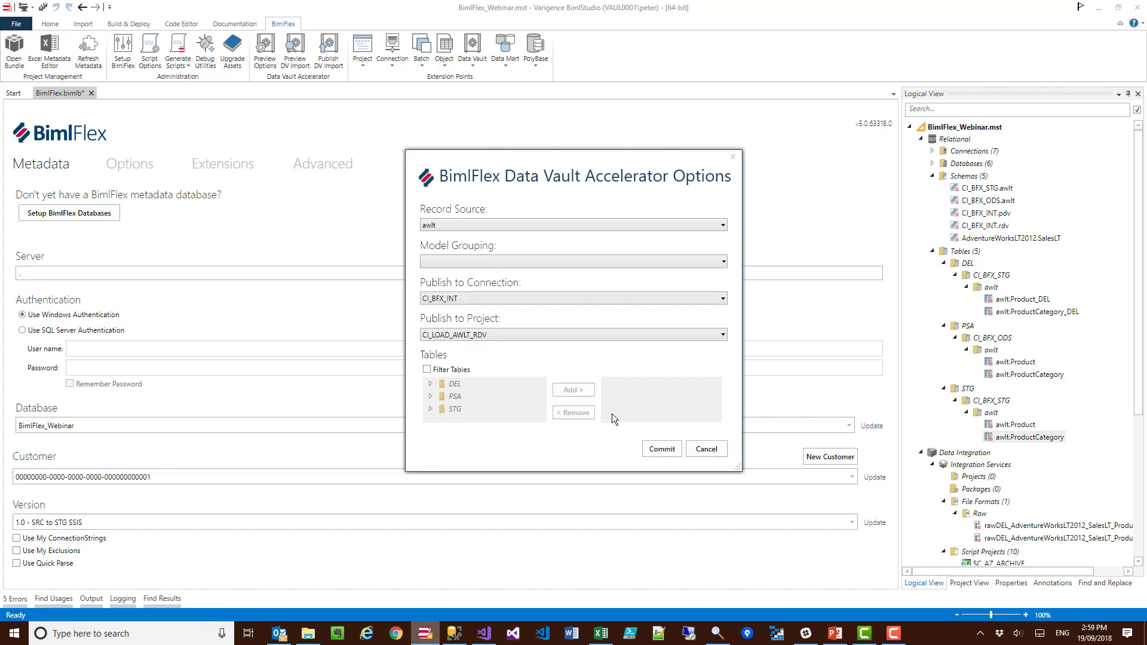
click(652, 453)
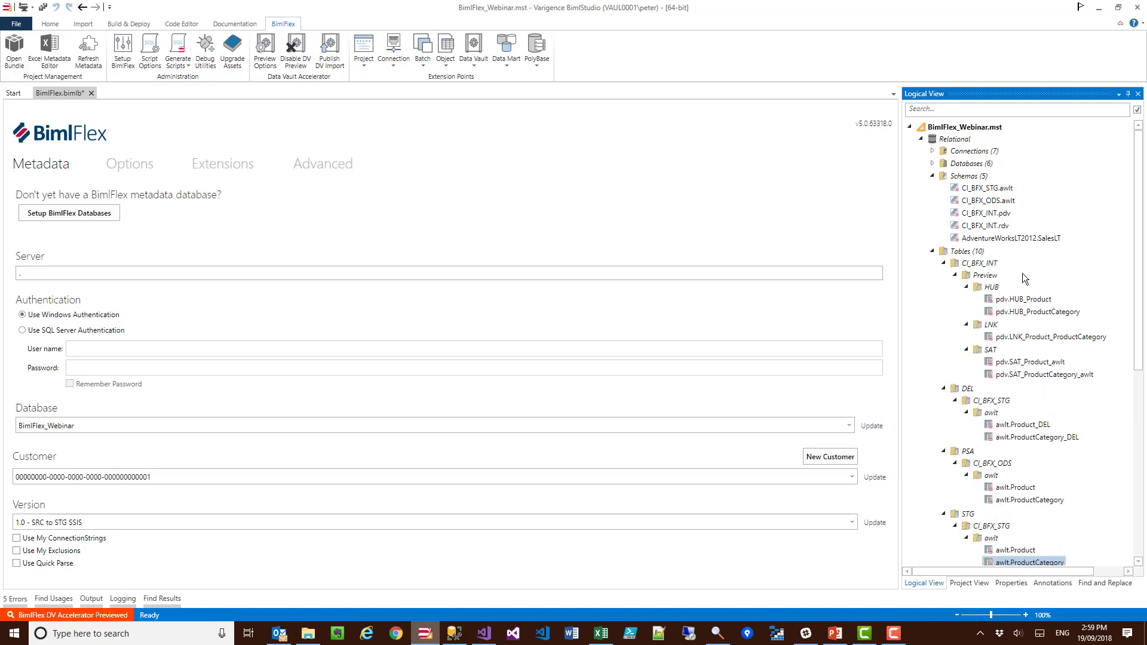
scroll(1022, 273, down, 2)
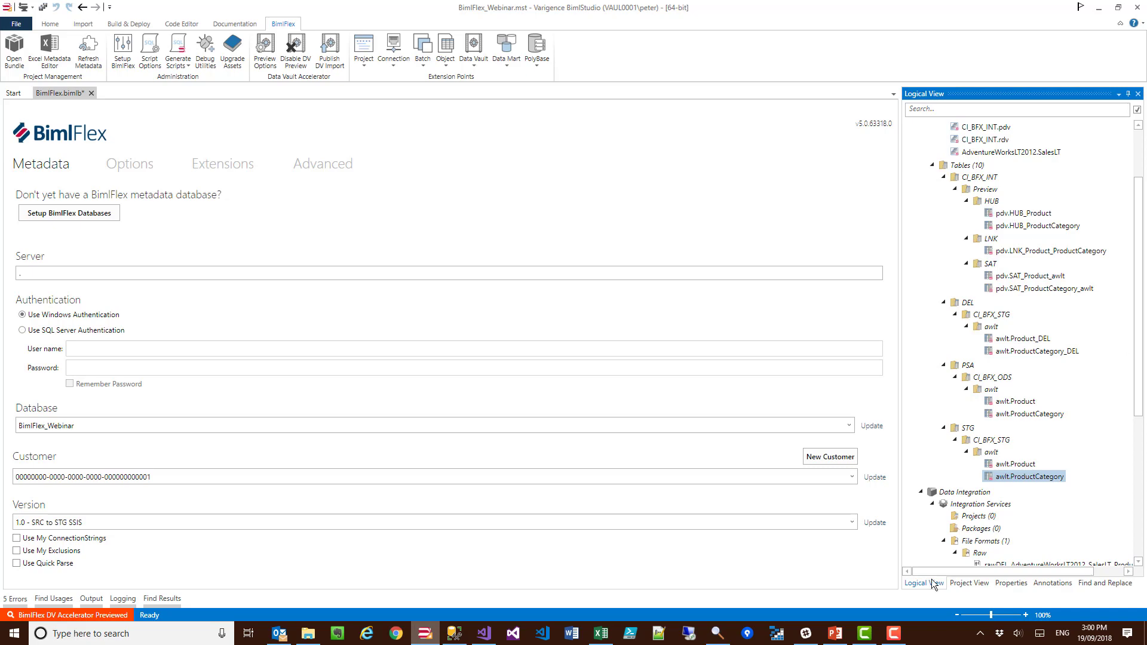
Step: Switch to the PowerPoint slide show and display its closing Thank You slide
click(835, 633)
click(808, 581)
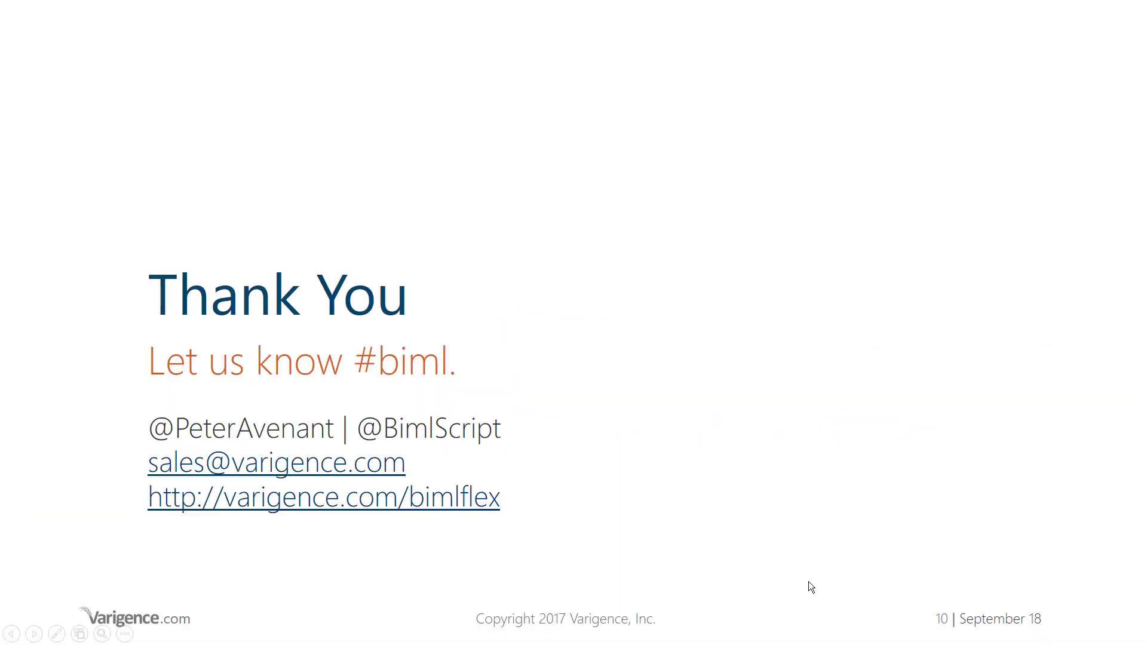